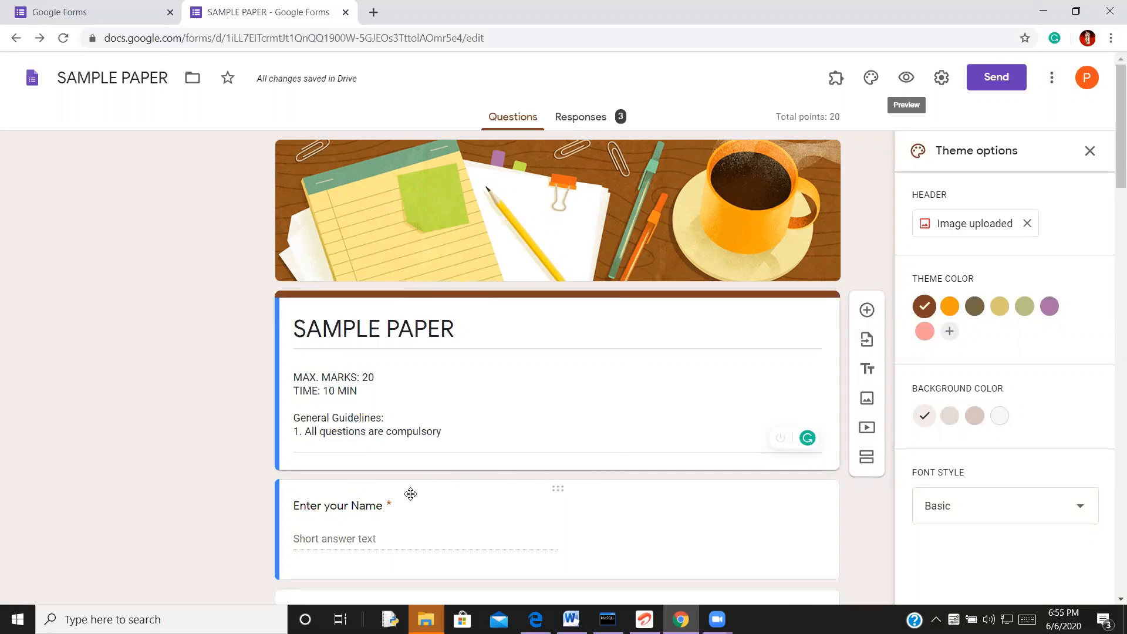
Review the sample paper's header and opening questions in the form editor.
scroll(408, 495, "down", 2)
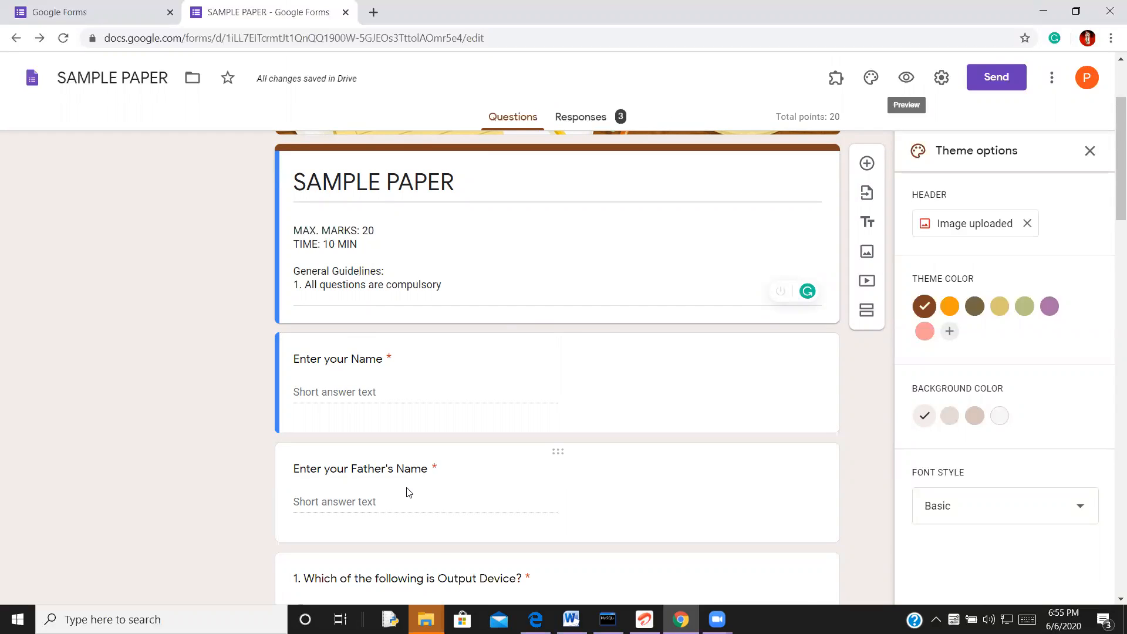
scroll(409, 493, "down", 2)
scroll(409, 492, "down", 3)
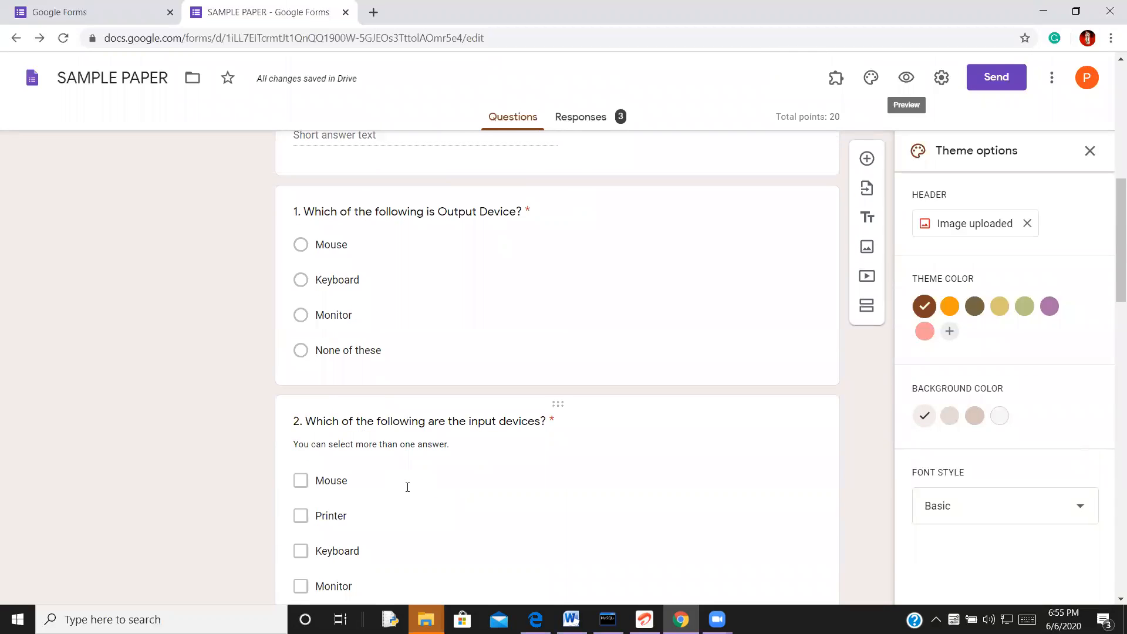
scroll(396, 485, "up", 4)
scroll(395, 482, "up", 3)
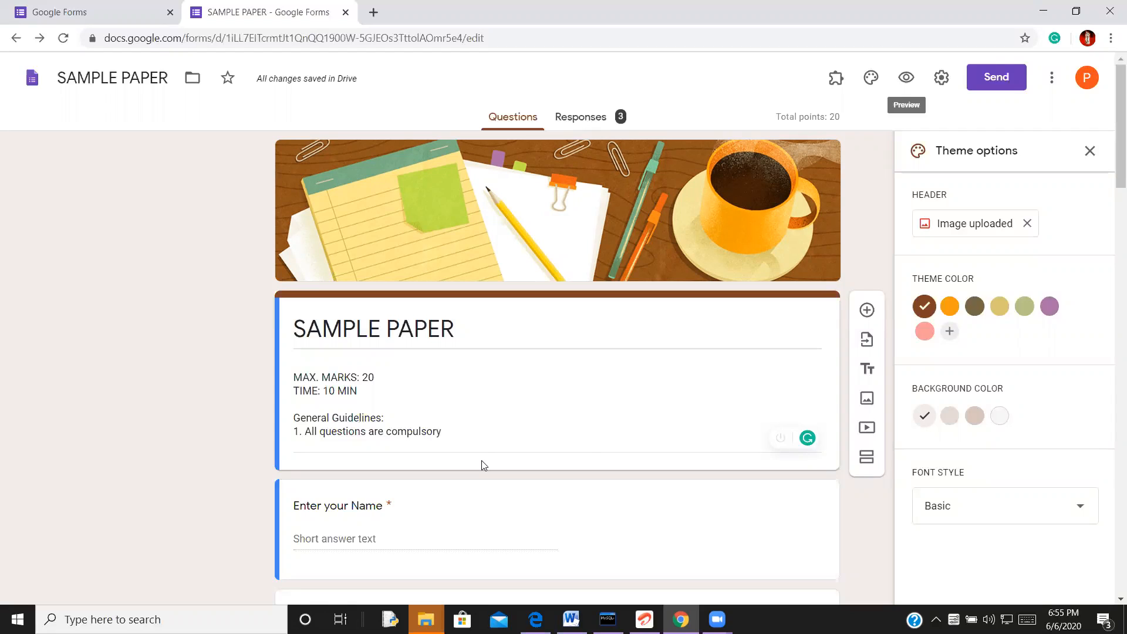
Create a new spreadsheet named SAMPLE PAPER (Responses) from the form's responses.
left_click(590, 119)
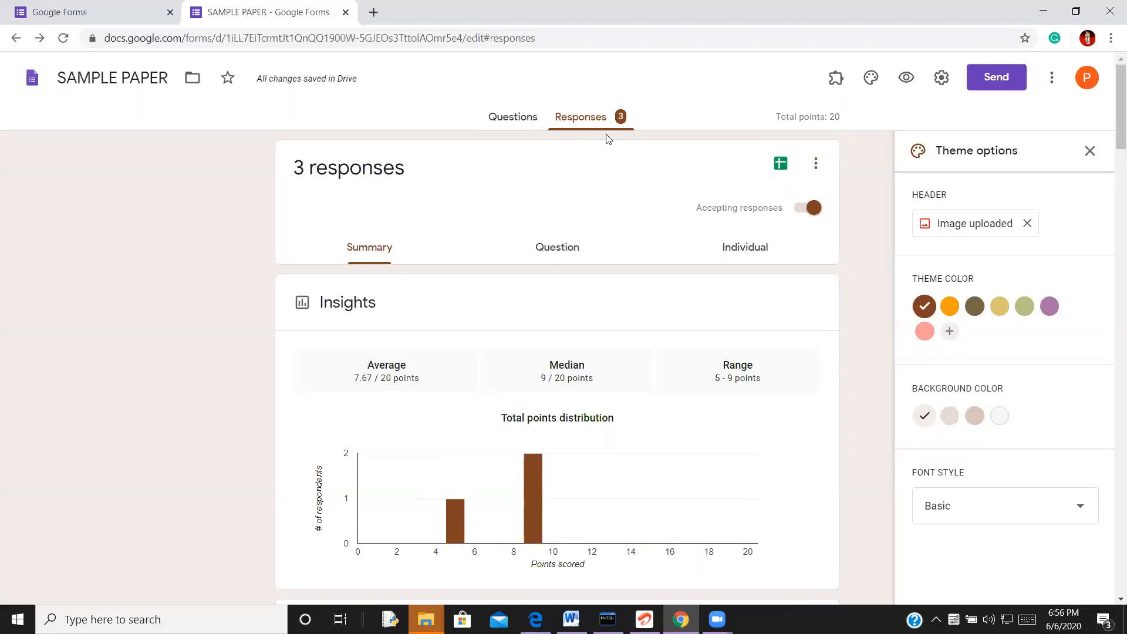
left_click(780, 166)
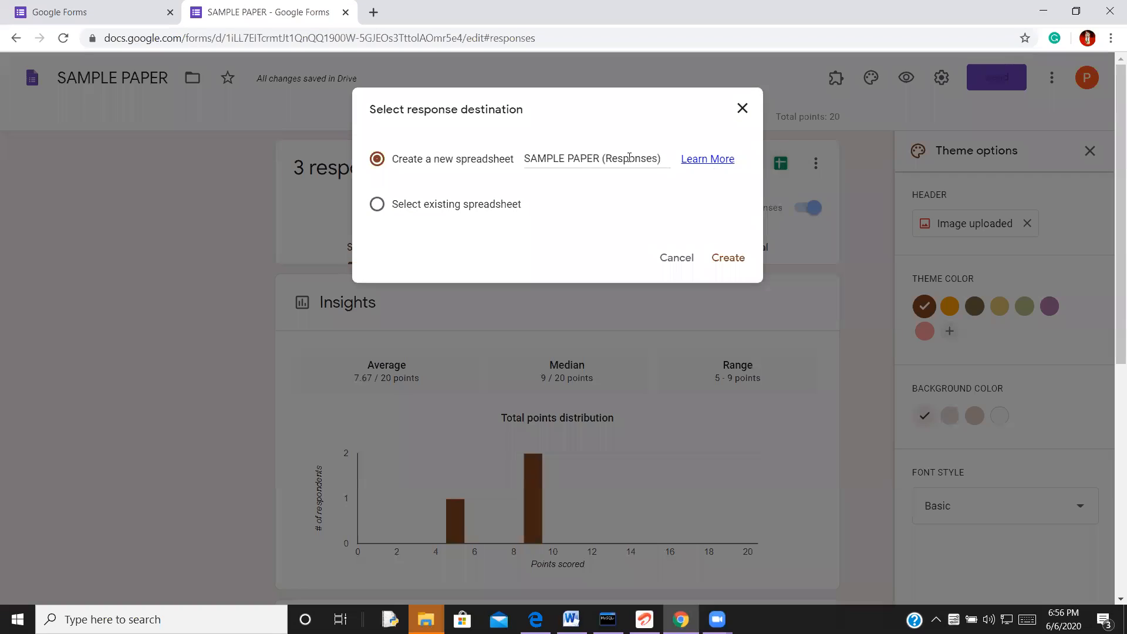
left_click(729, 257)
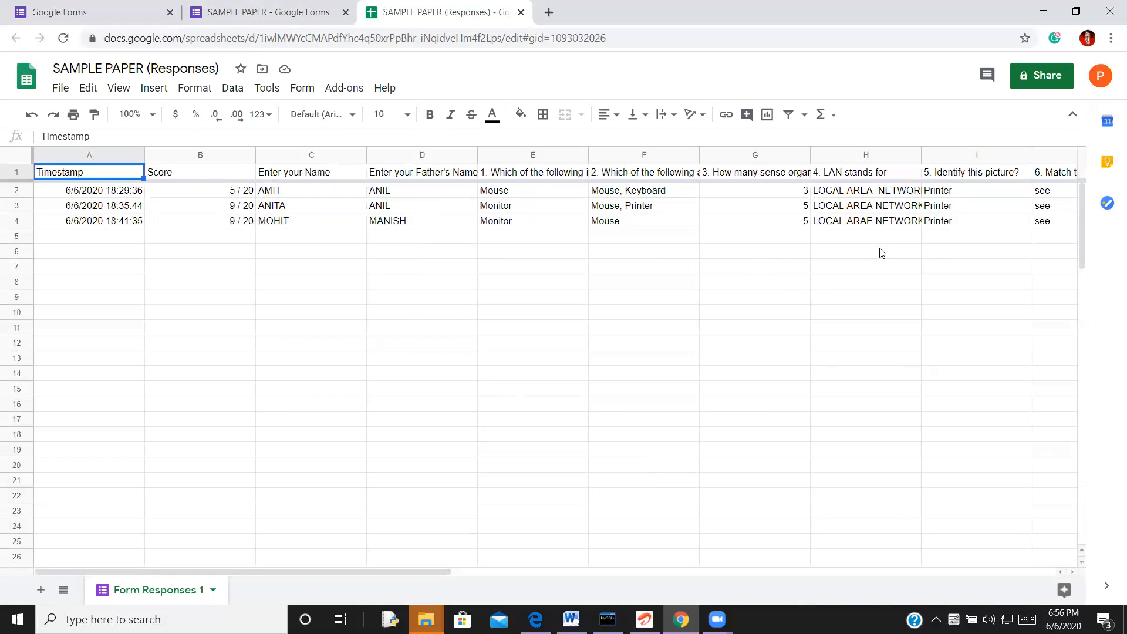
Return to the form's response summary and examine the points distribution and the frequently missed questions.
left_click(286, 14)
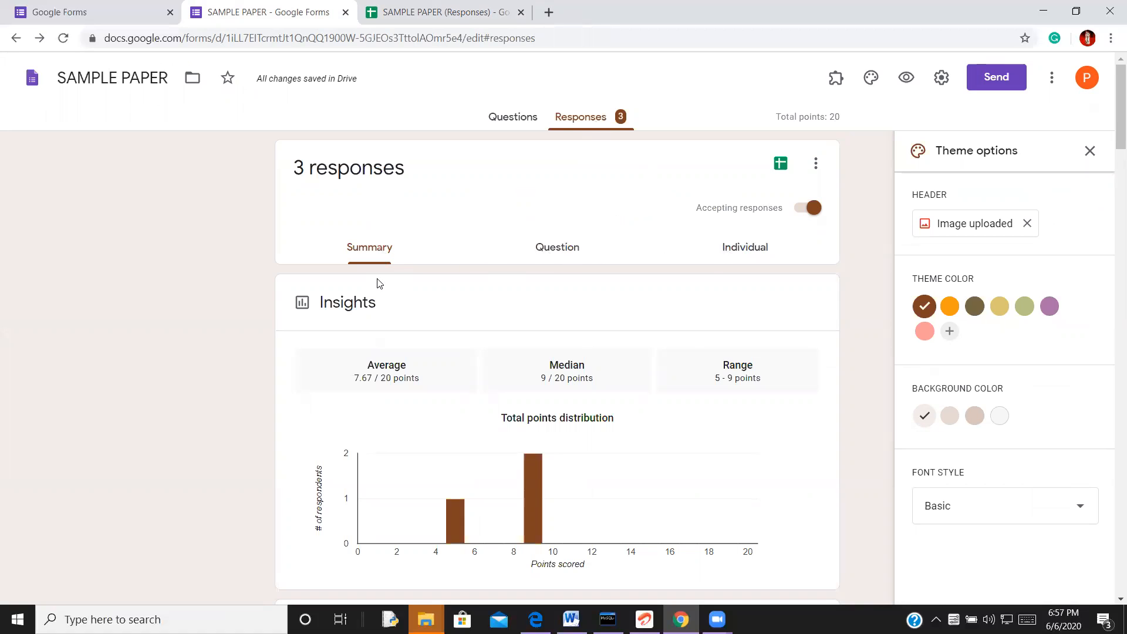
scroll(637, 465, "down", 2)
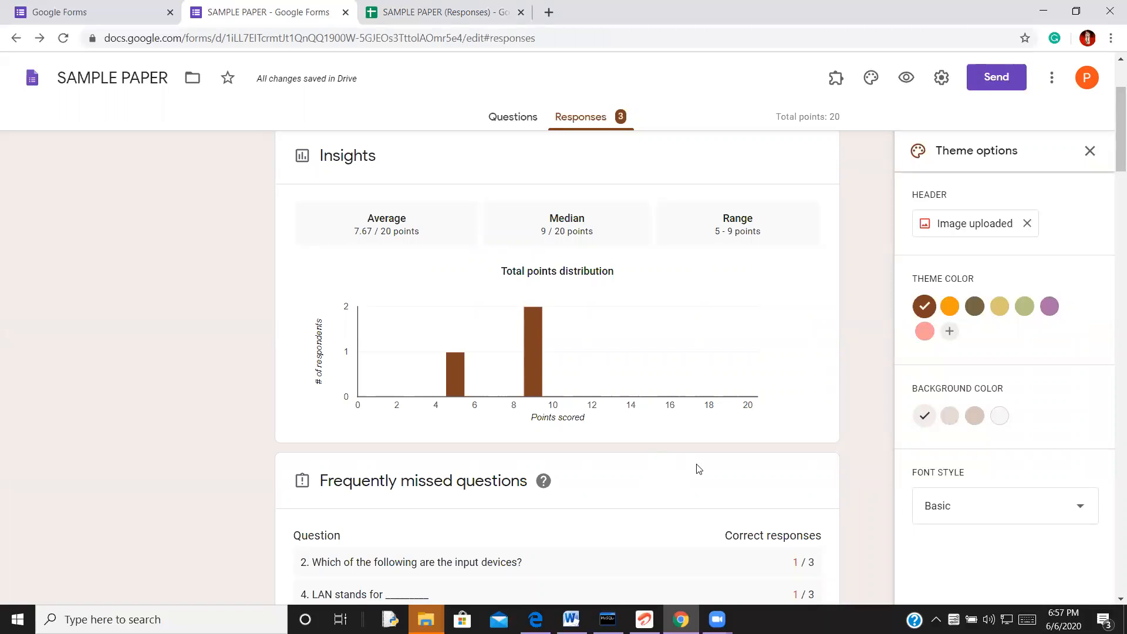
mouse_move(449, 389)
scroll(603, 432, "down", 3)
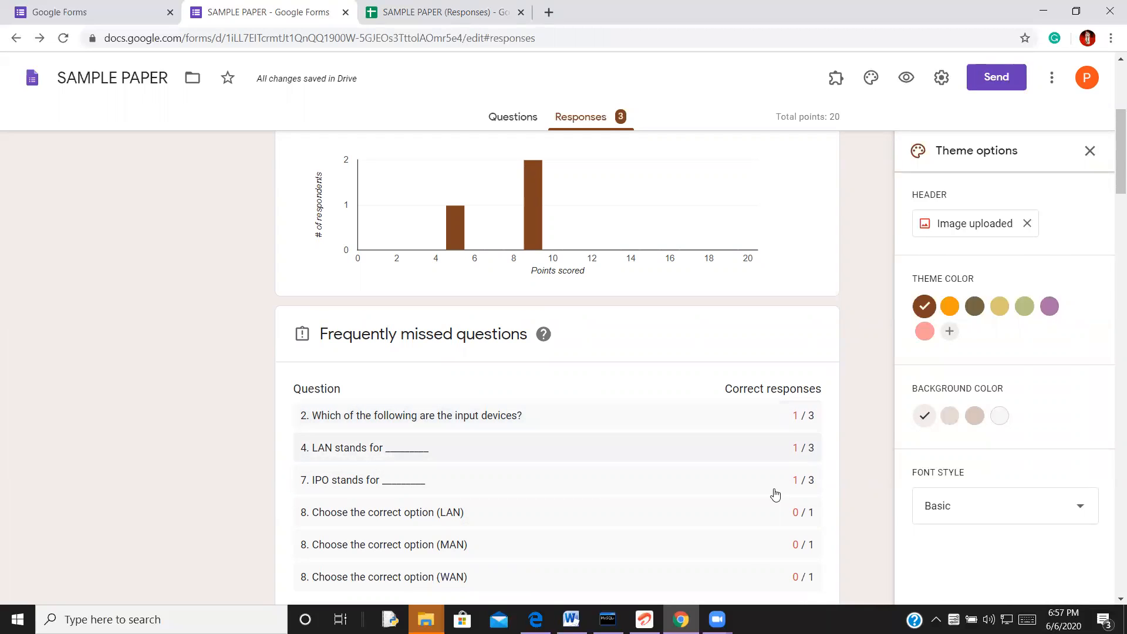
scroll(506, 482, "up", 5)
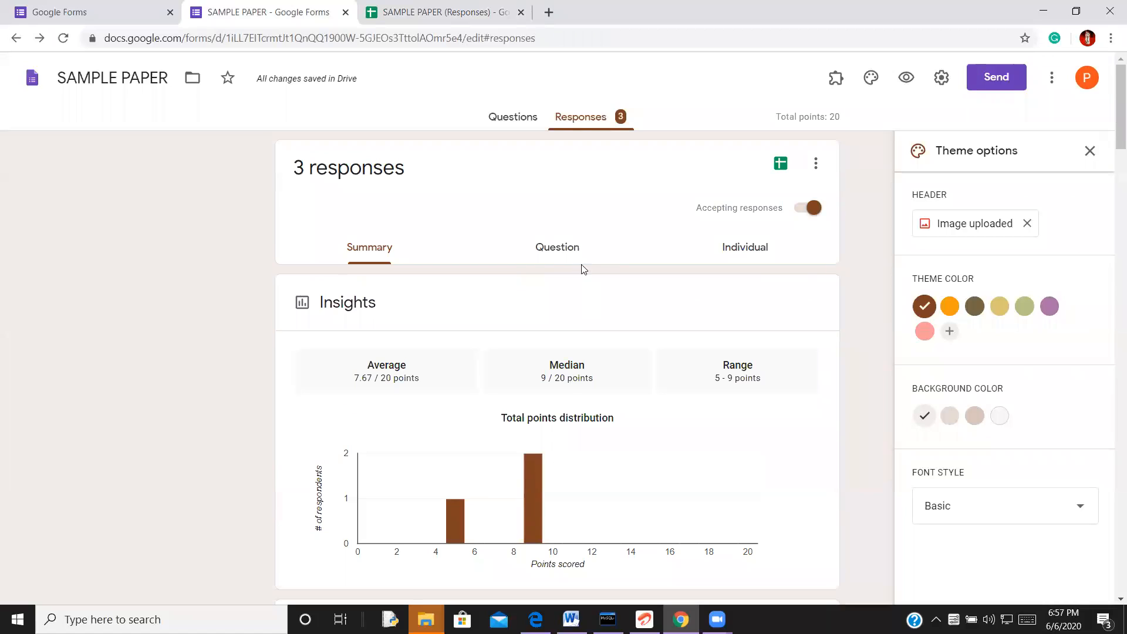
Show the responses by question and examine the answers to the name question.
left_click(567, 256)
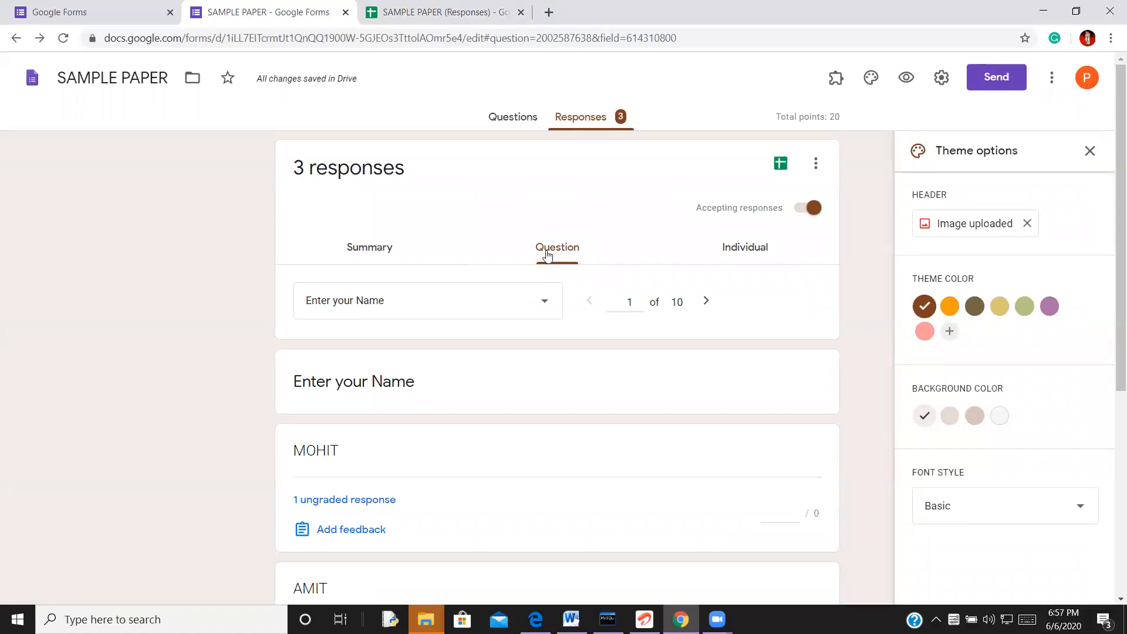
scroll(444, 376, "down", 4)
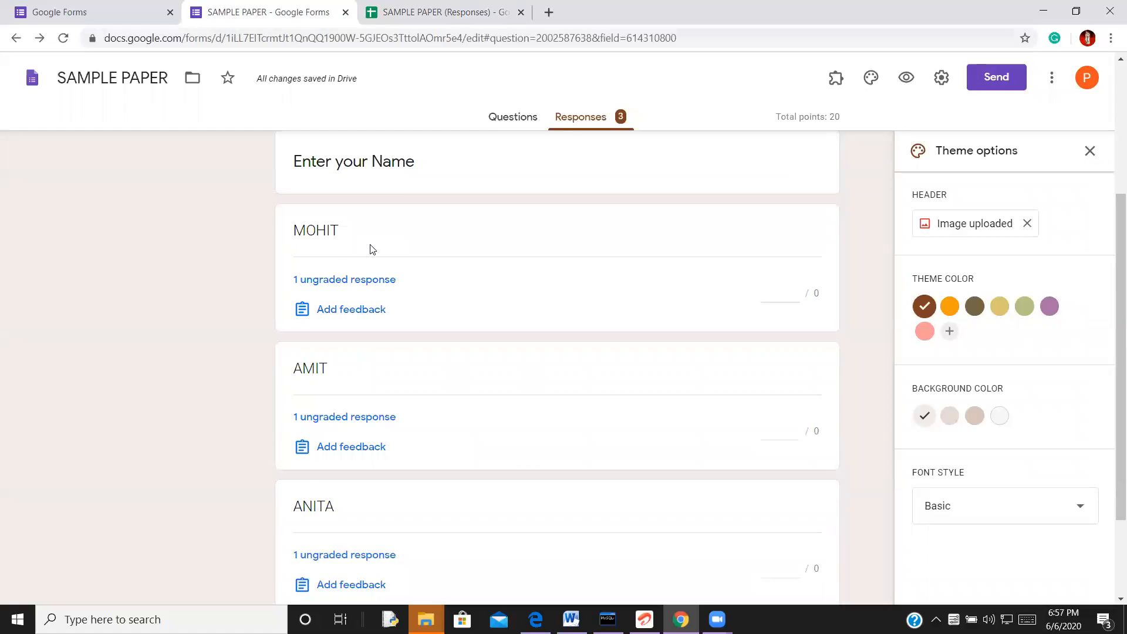
scroll(373, 250, "up", 3)
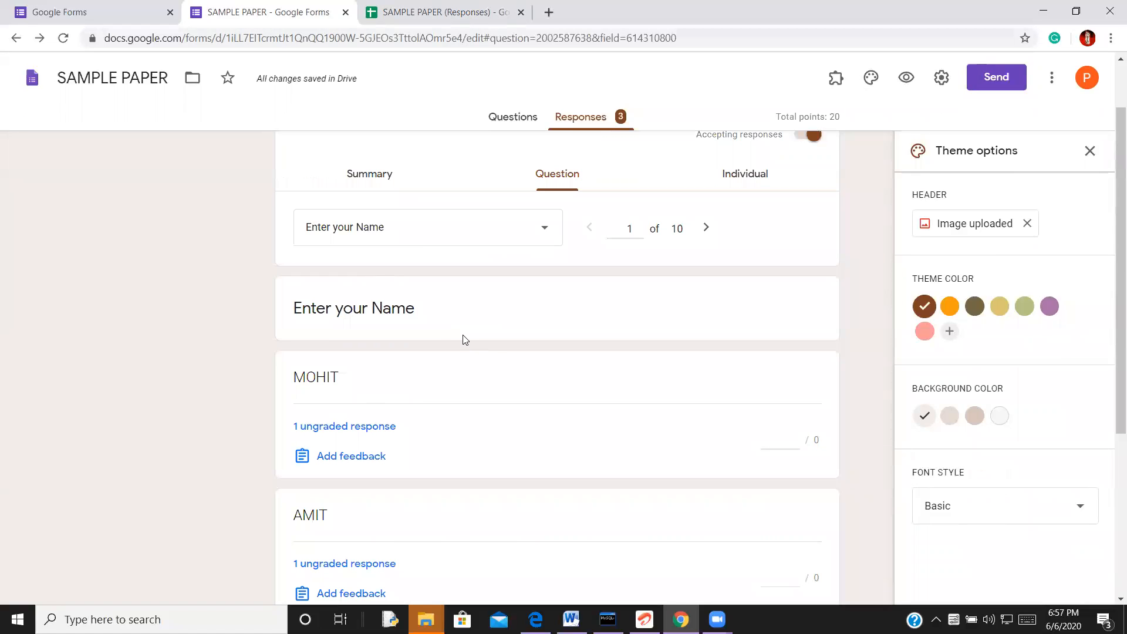
scroll(464, 339, "down", 4)
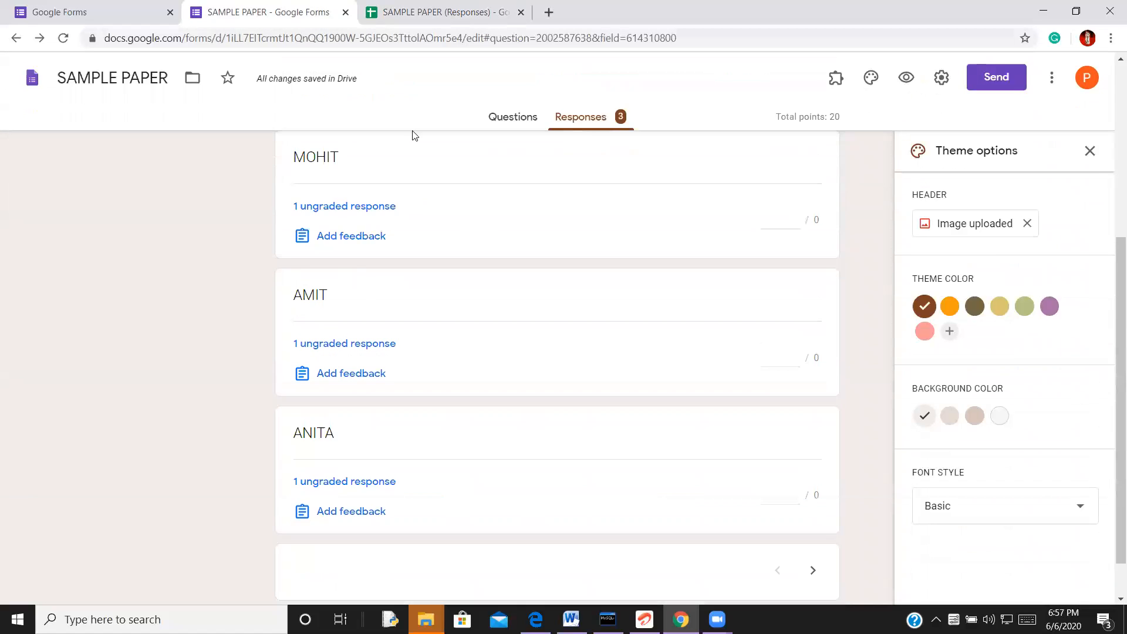
scroll(400, 372, "down", 1)
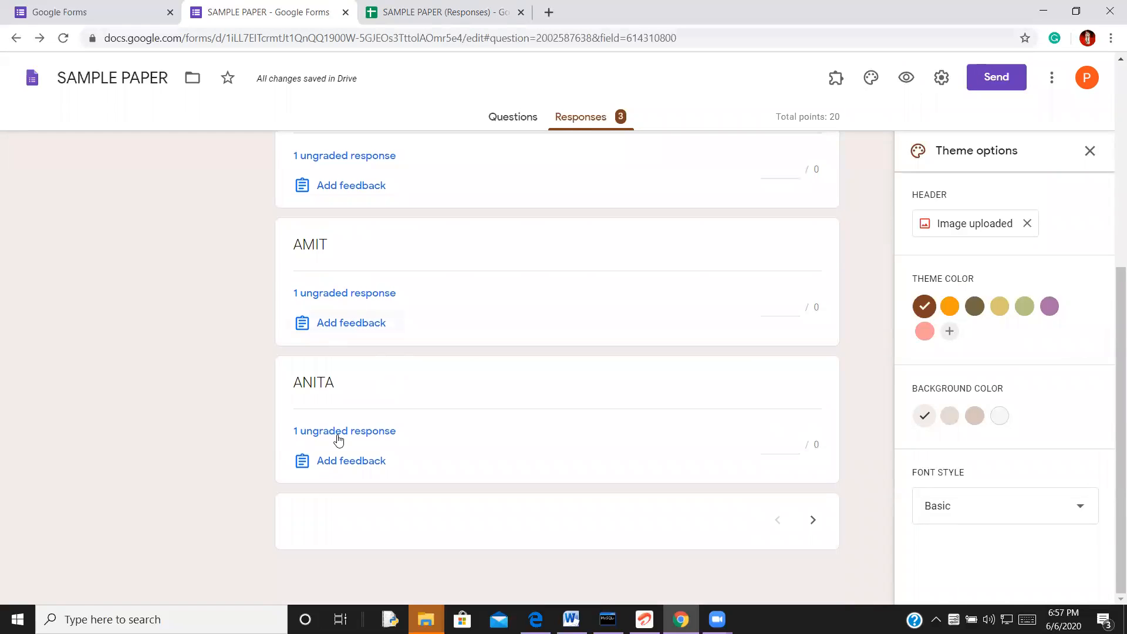
scroll(467, 432, "up", 1)
scroll(465, 432, "down", 1)
Examine the responses to the father's name question and to question 1 about the output device.
right_click(811, 521)
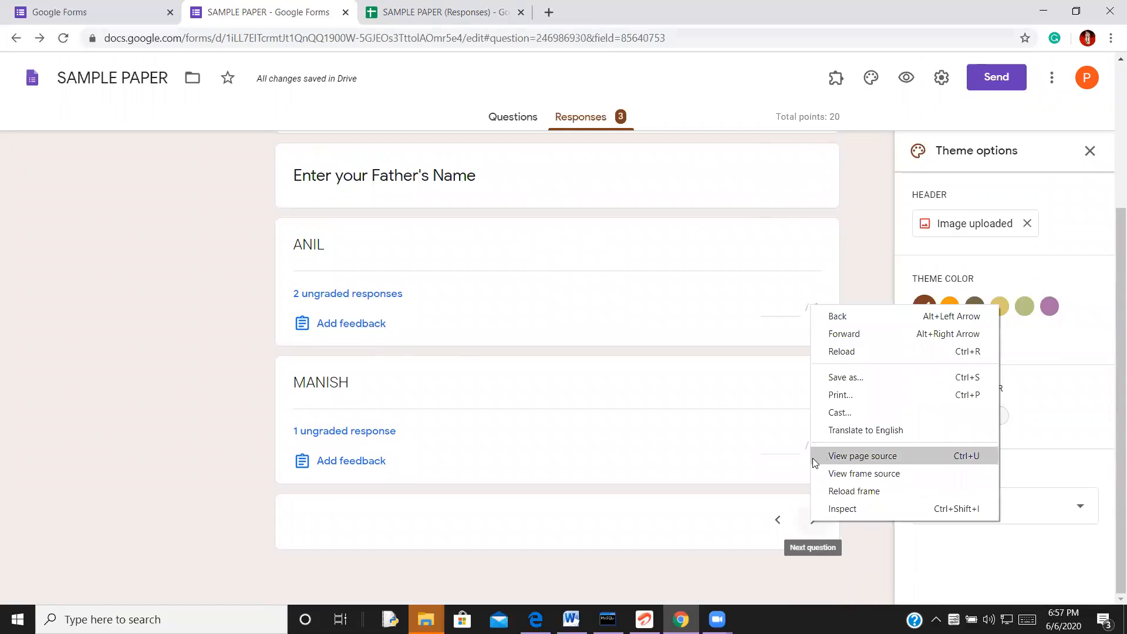
left_click(382, 343)
scroll(378, 353, "up", 2)
scroll(422, 311, "down", 2)
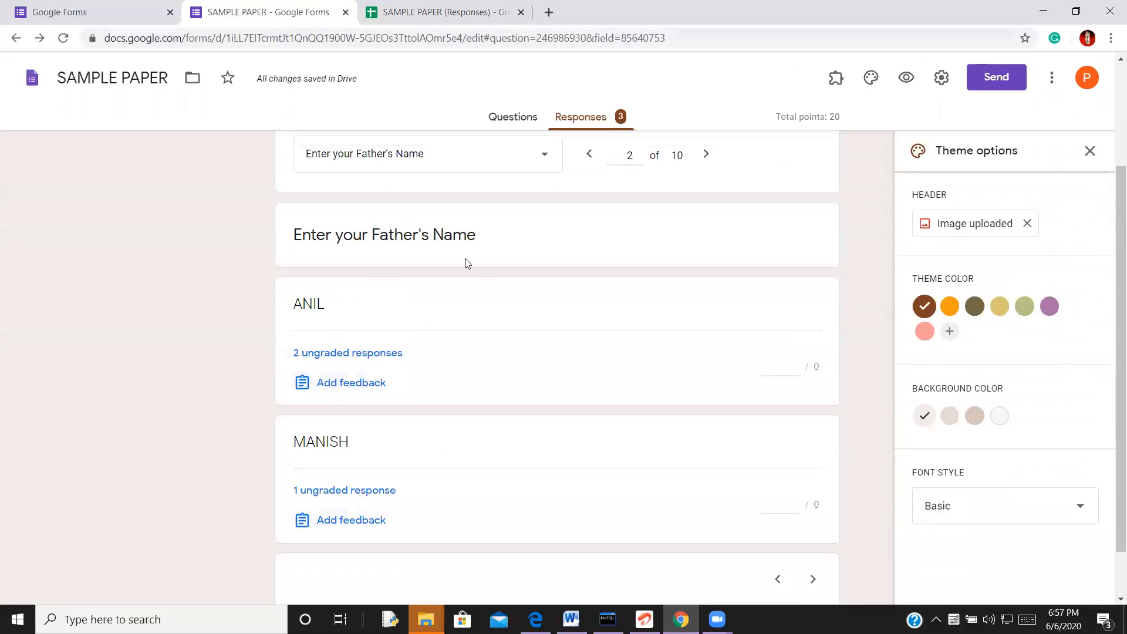
scroll(616, 479, "down", 1)
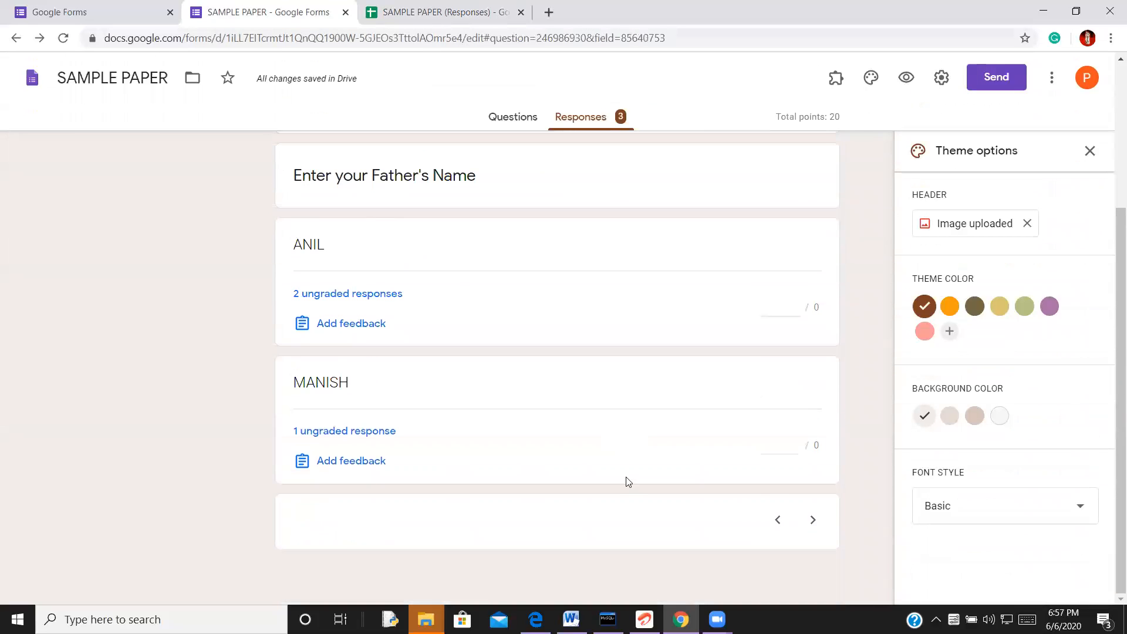
left_click(813, 520)
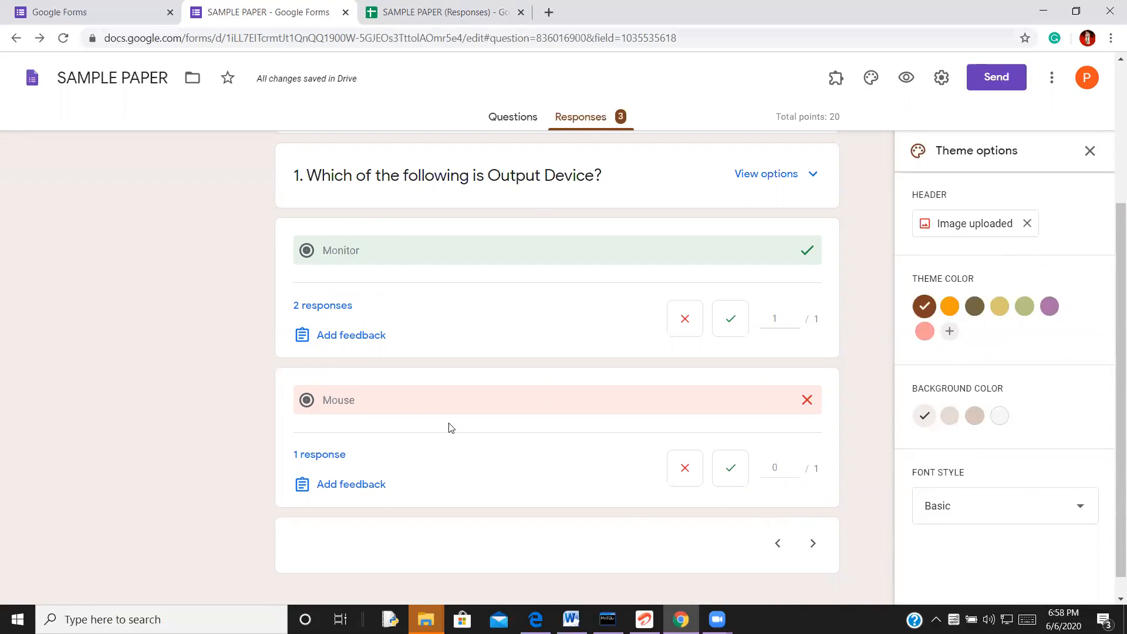
scroll(442, 420, "up", 4)
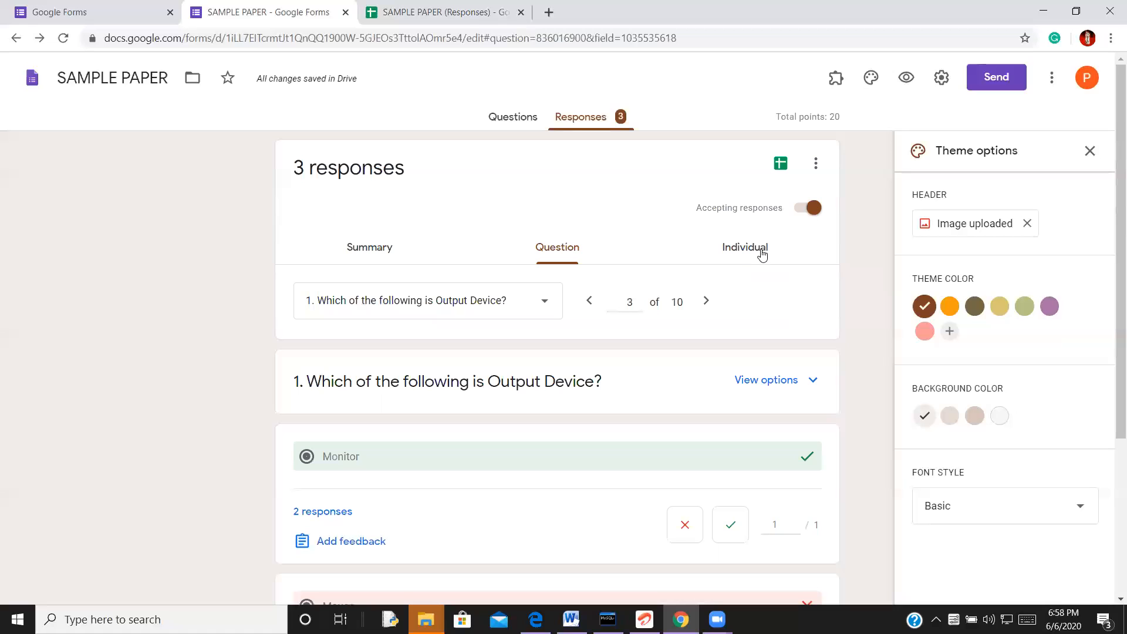
Return to the form's questions and open the respondent preview of the sample paper.
left_click(504, 118)
scroll(314, 488, "down", 5)
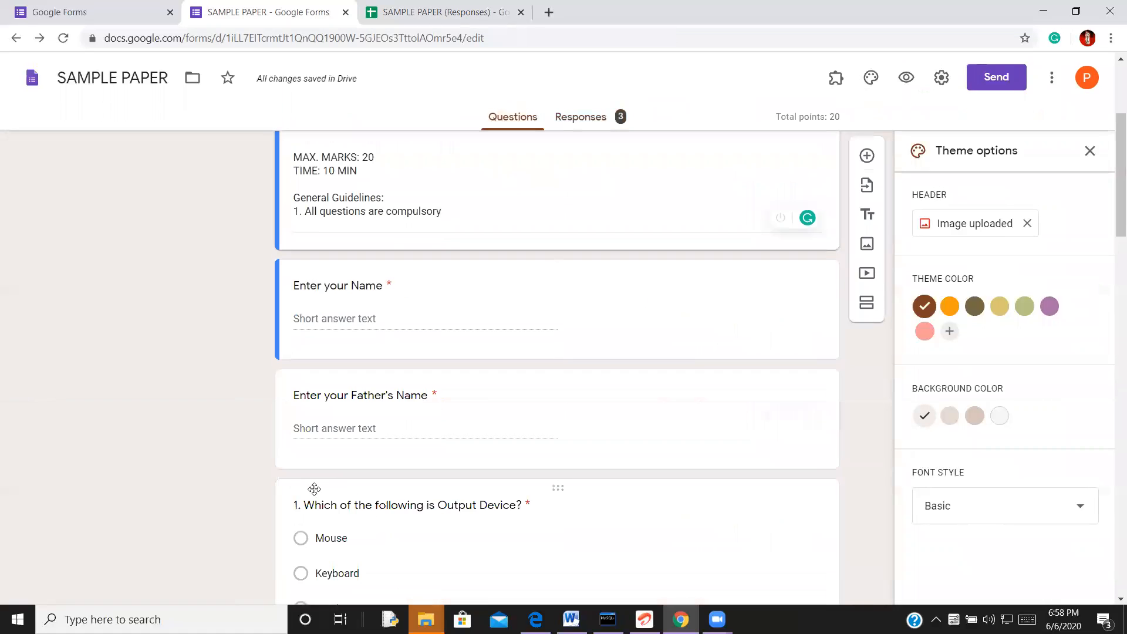
left_click(905, 83)
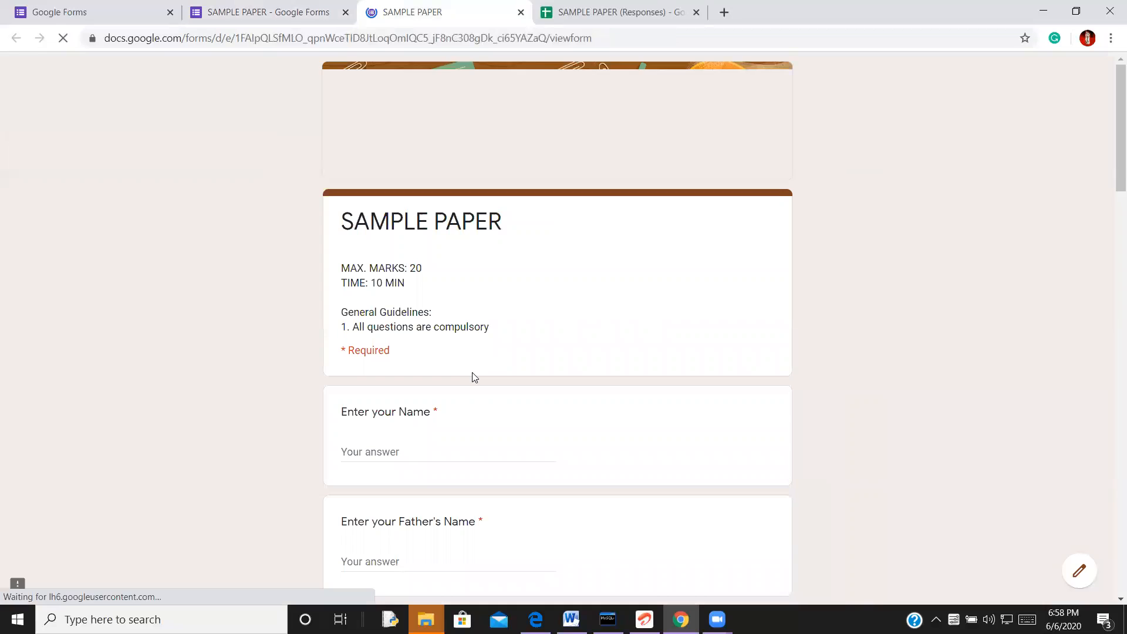
Fill in the respondent's name and the father's name in the form preview.
scroll(471, 377, "down", 3)
left_click(371, 306)
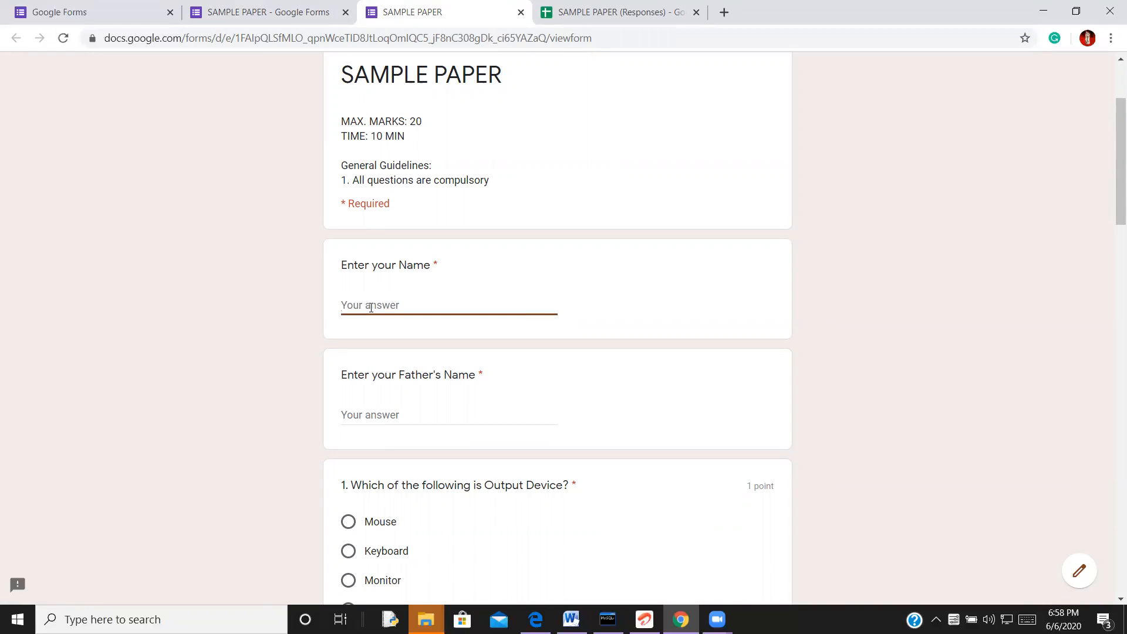
type("mIHIT")
double_click(371, 307)
type("mI")
key("BackSpace")
type("MI")
left_click(403, 419)
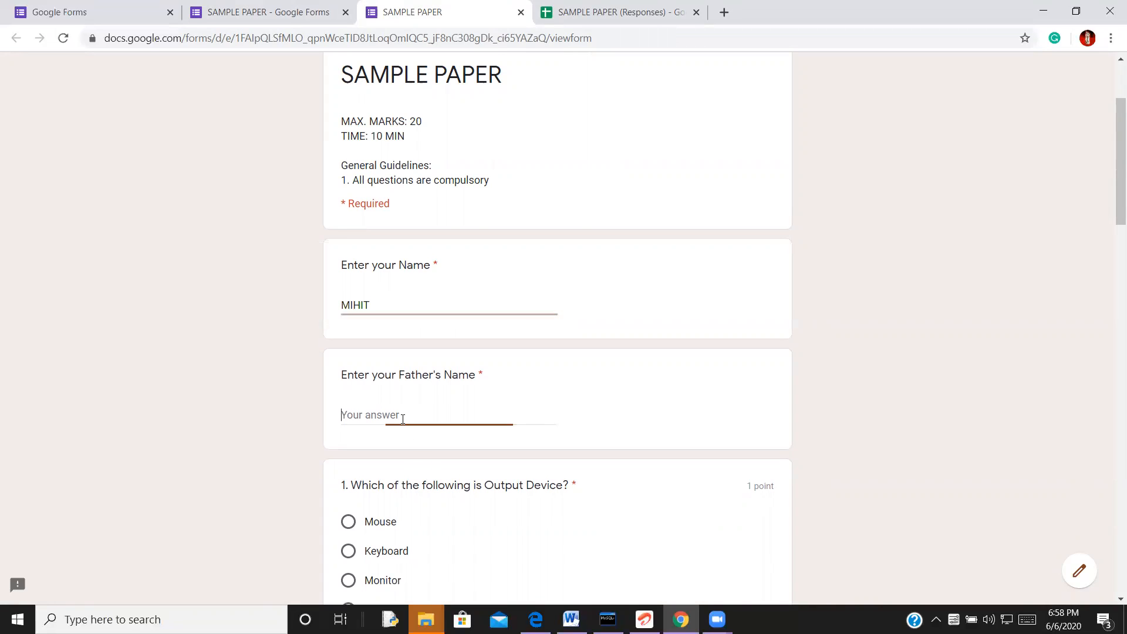
type("ABCD")
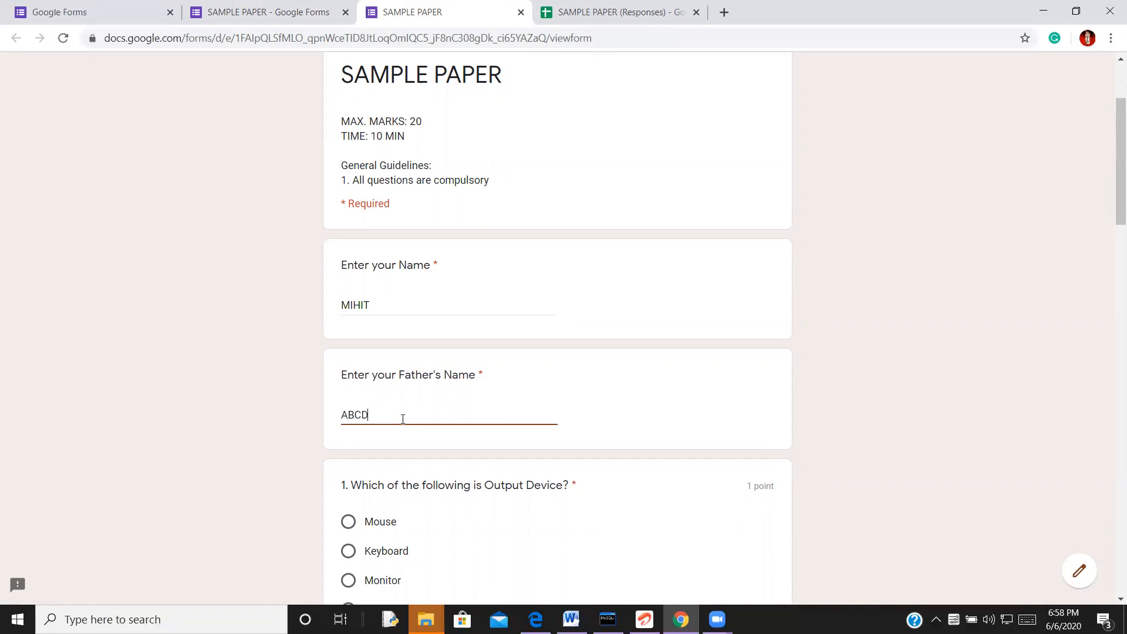
Answer question 1 with Keyboard and select Mouse and Monitor as the input devices in question 2.
scroll(403, 419, "down", 4)
left_click(371, 330)
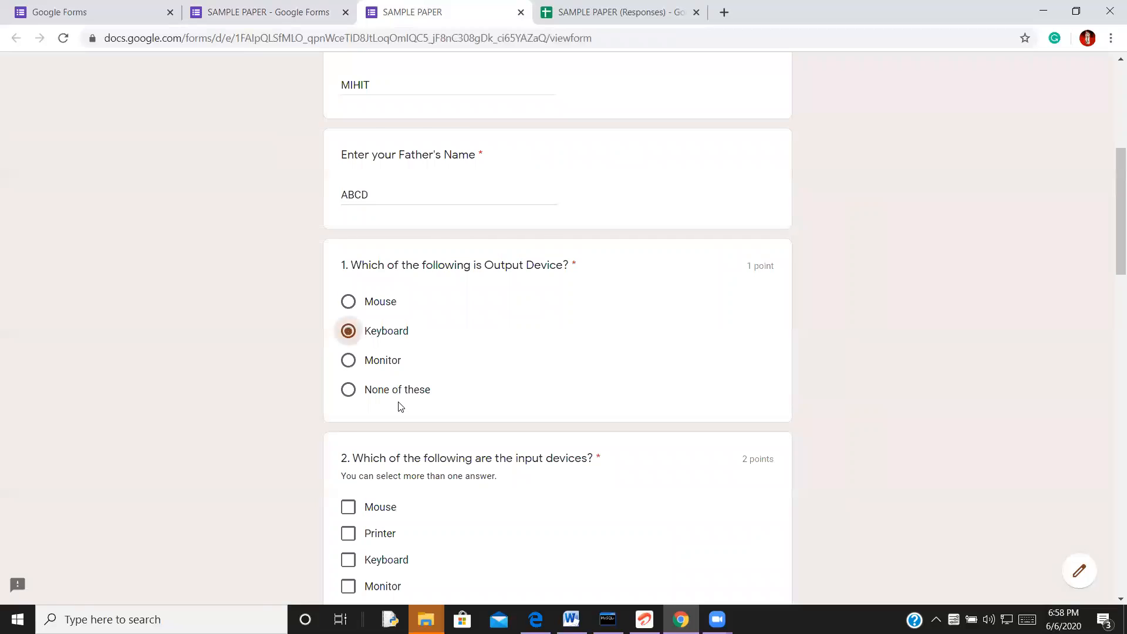
scroll(388, 390, "down", 3)
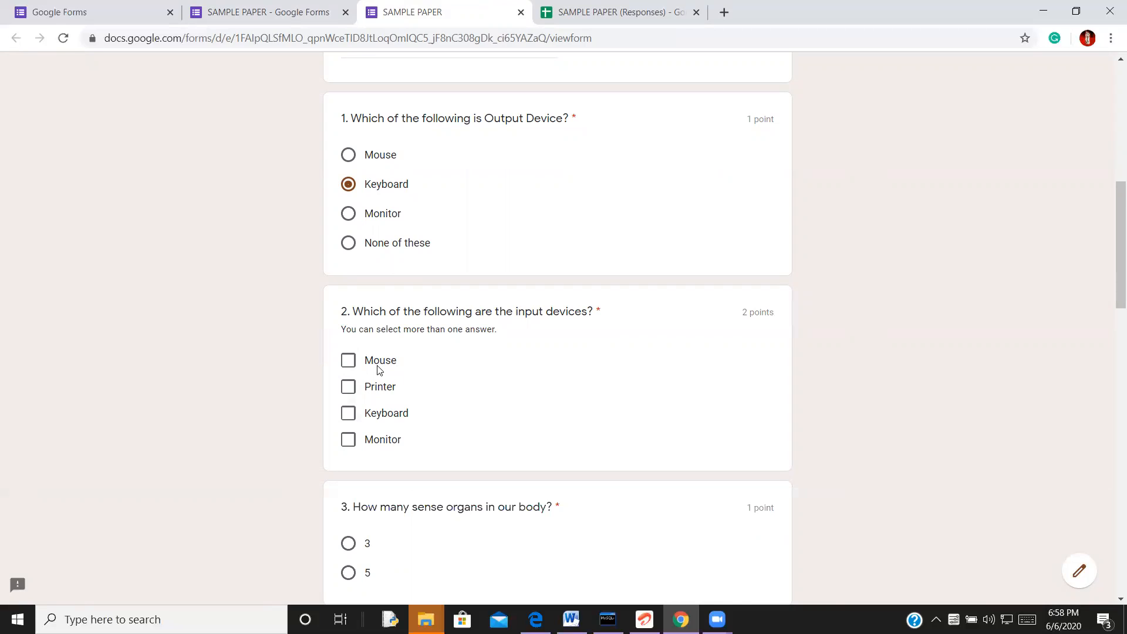
left_click(348, 361)
scroll(442, 417, "down", 1)
scroll(442, 418, "down", 2)
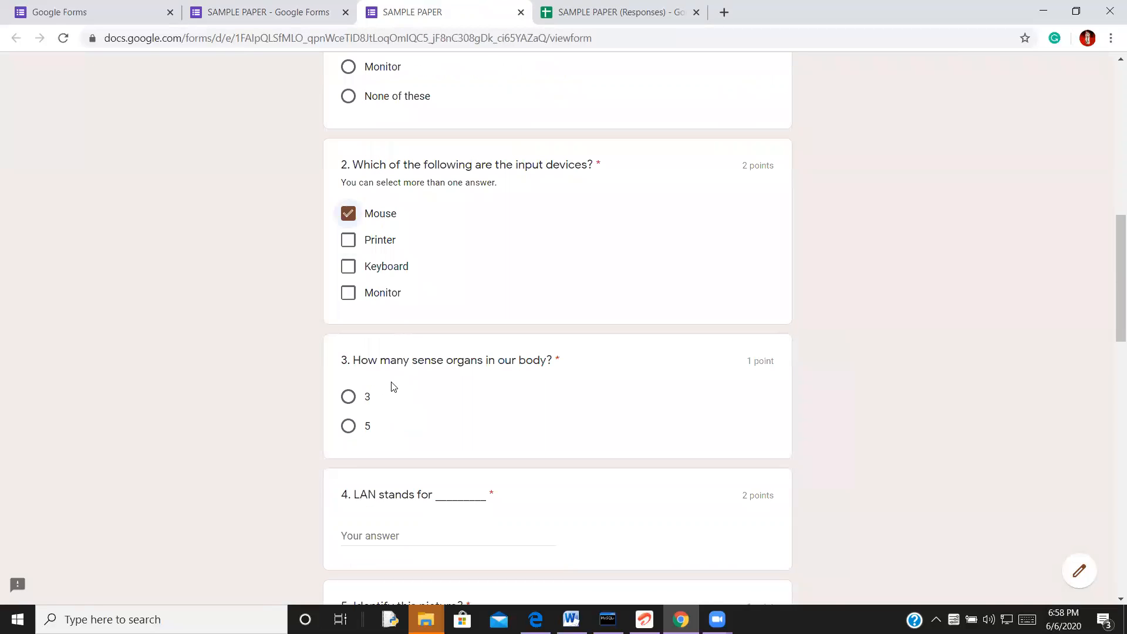
left_click(349, 293)
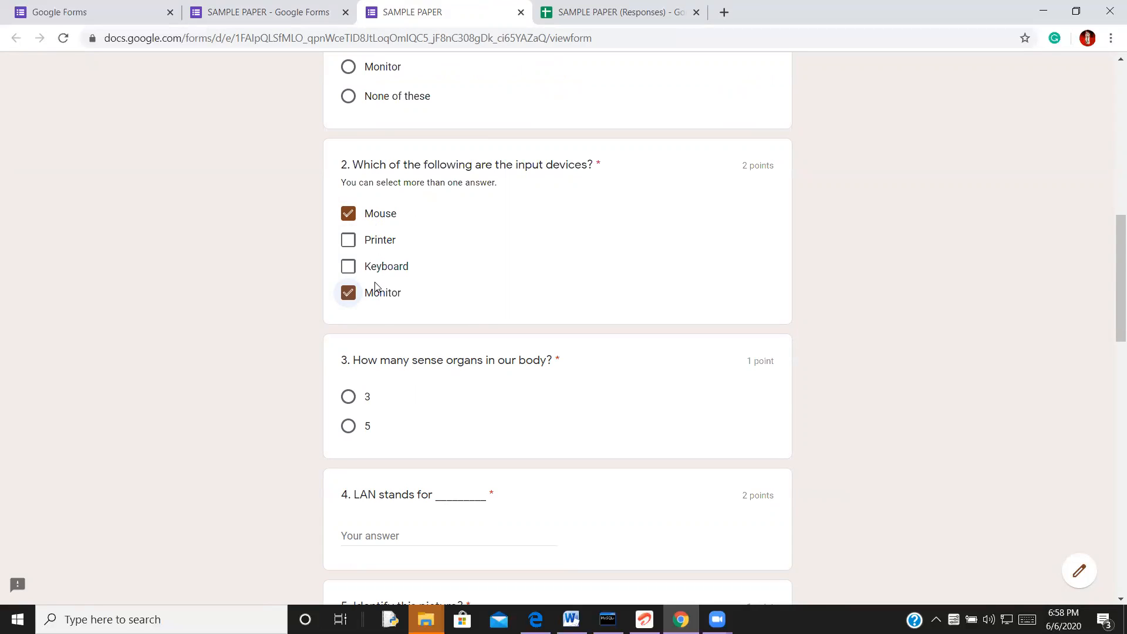
Answer question 3 on sense organs with 5 and question 4 on LAN with LOCAL AREA NETWORK.
scroll(393, 338, "down", 1)
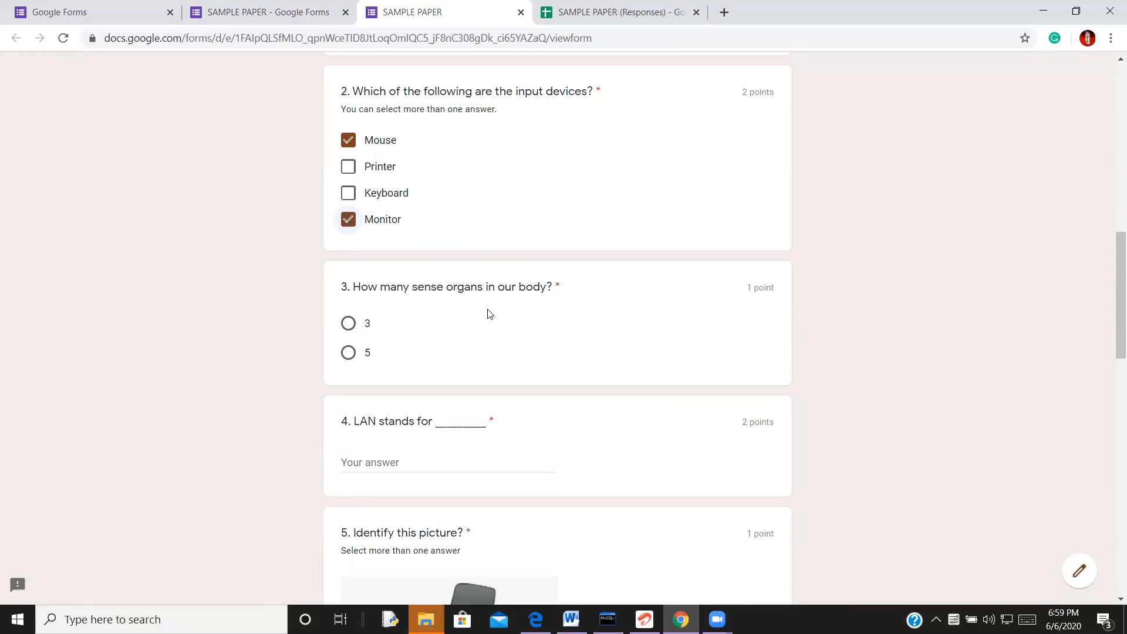
left_click(350, 352)
scroll(449, 382, "down", 2)
left_click(395, 317)
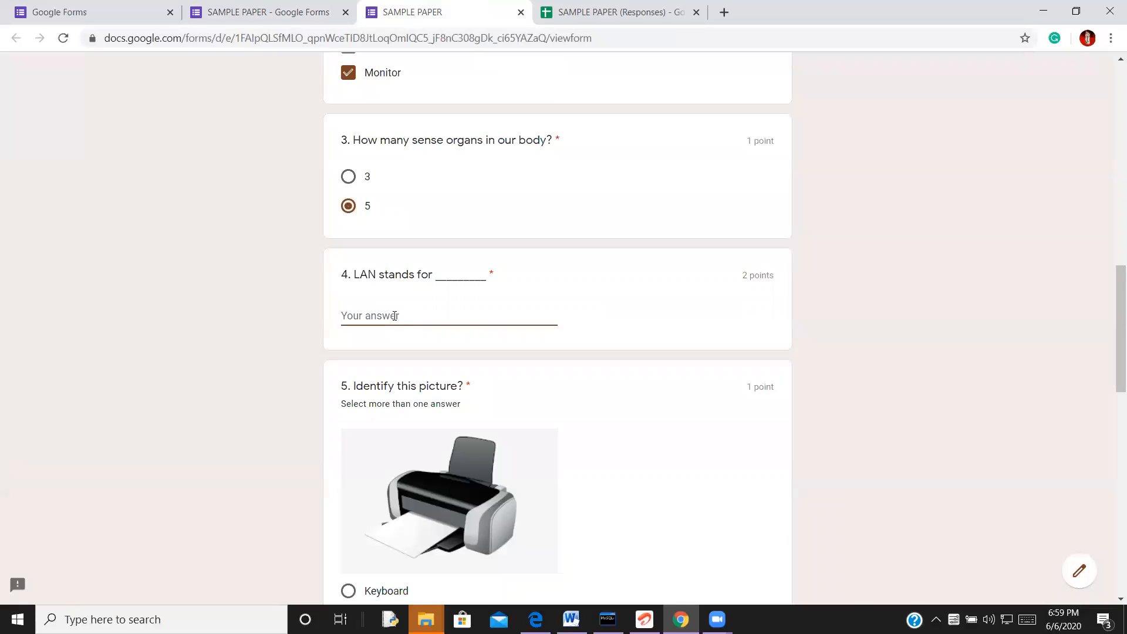
type("LOCAL AREA  NETWORK")
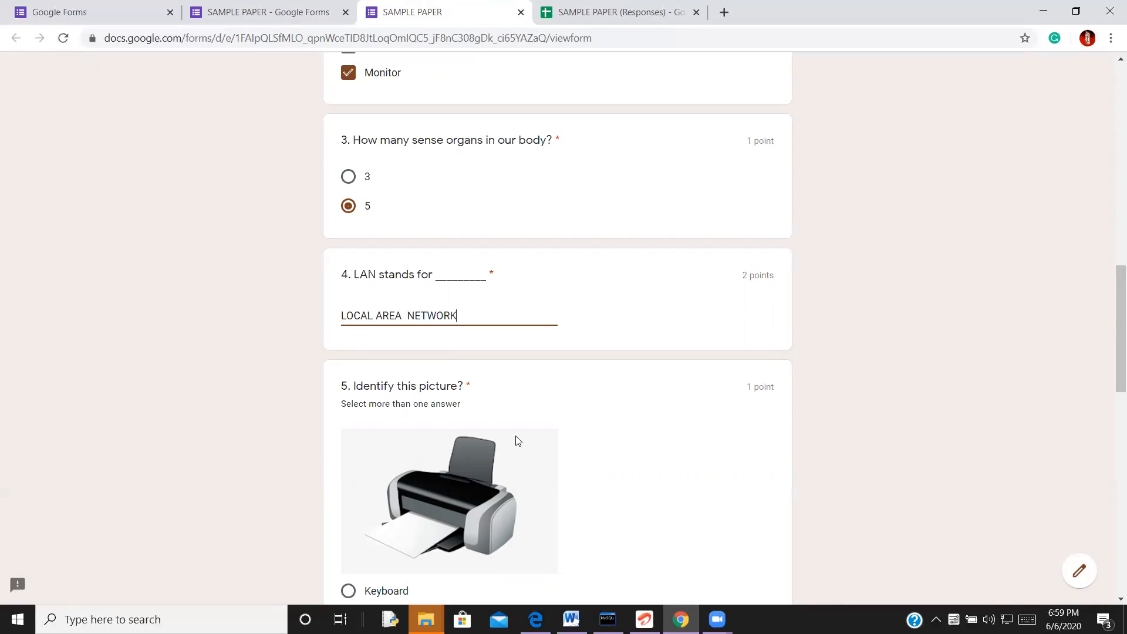
Identify the picture in question 5 as Printer.
scroll(517, 441, "down", 4)
scroll(516, 446, "up", 2)
left_click(380, 473)
In question 6, match eyes with smell, nose with hear, ear with see and tongue with taste.
scroll(476, 450, "down", 6)
left_click(474, 311)
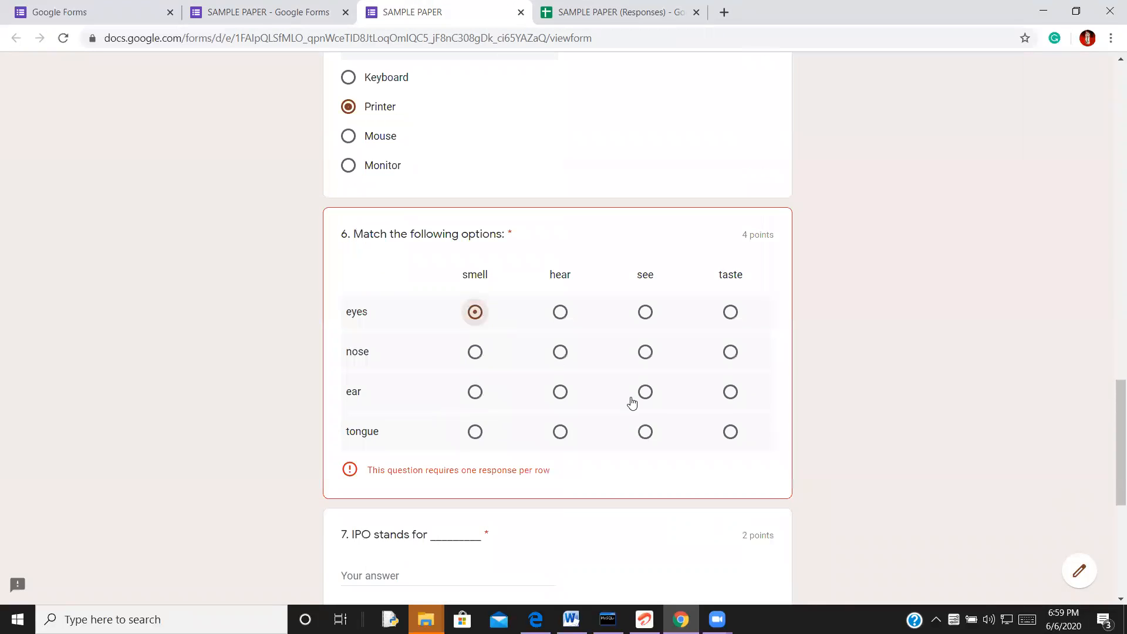
left_click(560, 351)
left_click(646, 392)
left_click(730, 431)
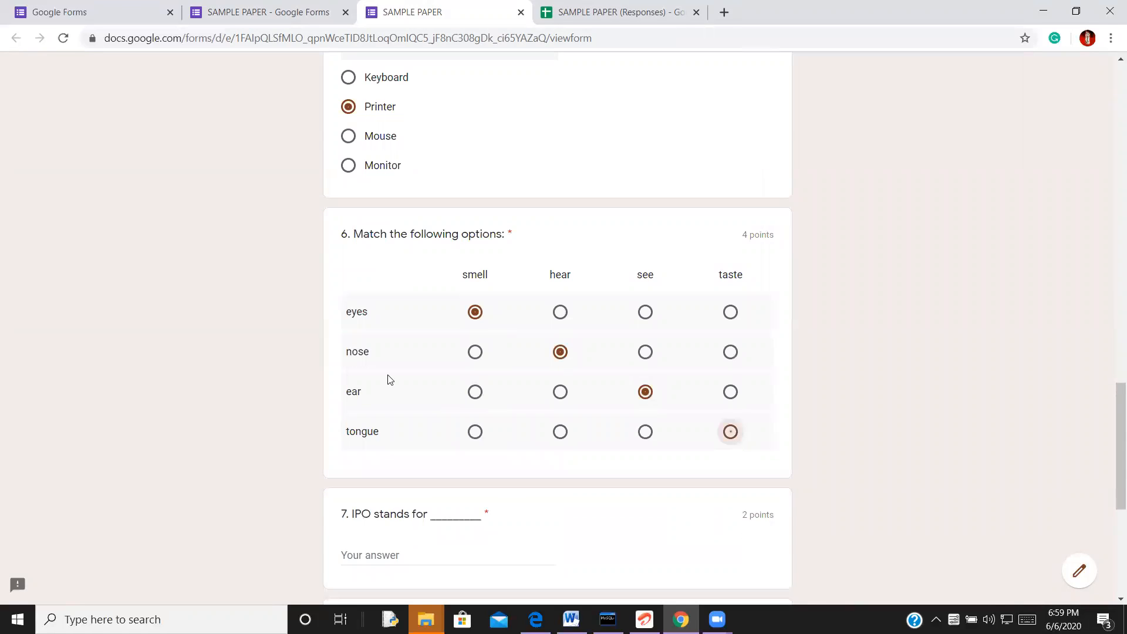
Answer question 7 on what IPO stands for with INPUT SCNKSDNCSD.
scroll(388, 379, "down", 5)
left_click(427, 257)
type("INPUT SCNKSDNCSD")
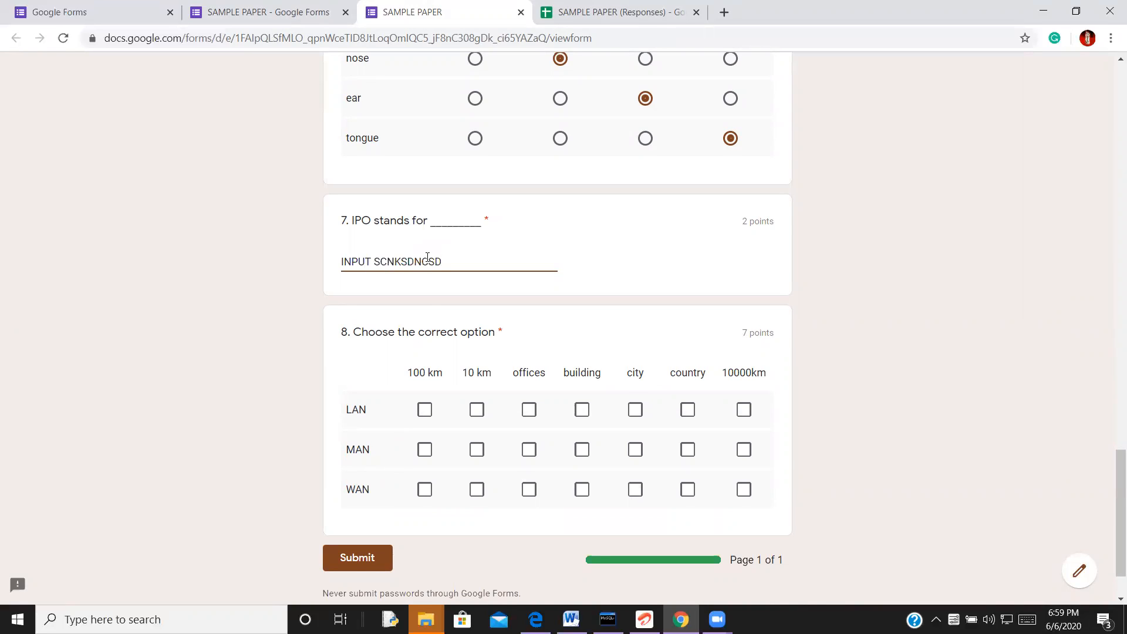
In question 8, check 10 km and building for LAN, 100 km, city and 10000km for MAN, and offices, country and 10000km for WAN.
scroll(427, 258, "down", 1)
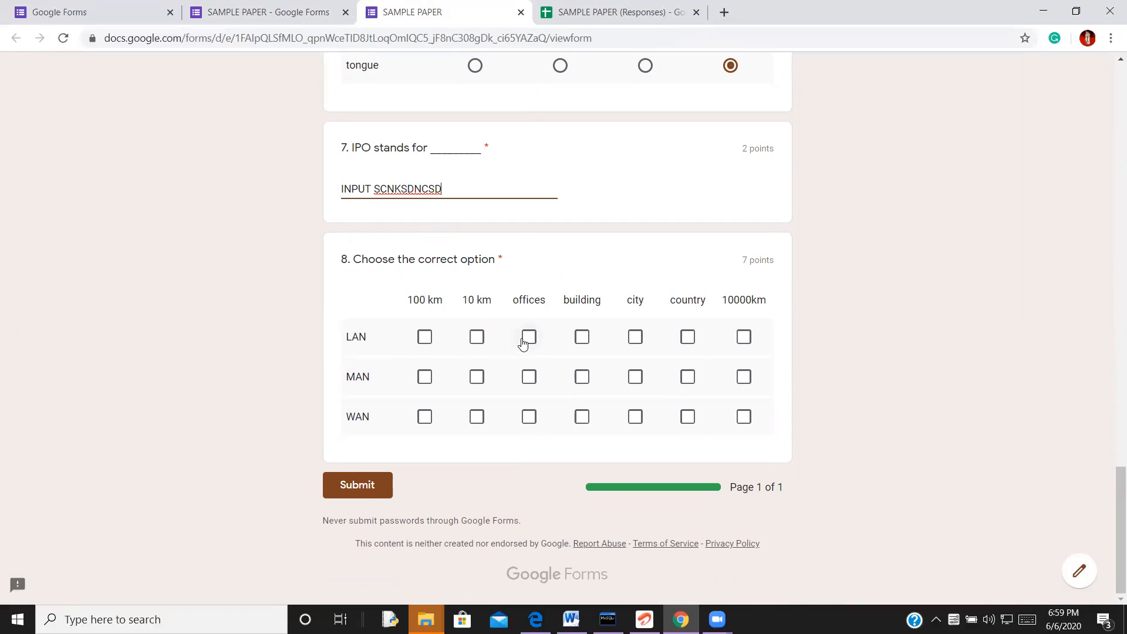
left_click(477, 337)
left_click(582, 337)
left_click(637, 378)
left_click(425, 377)
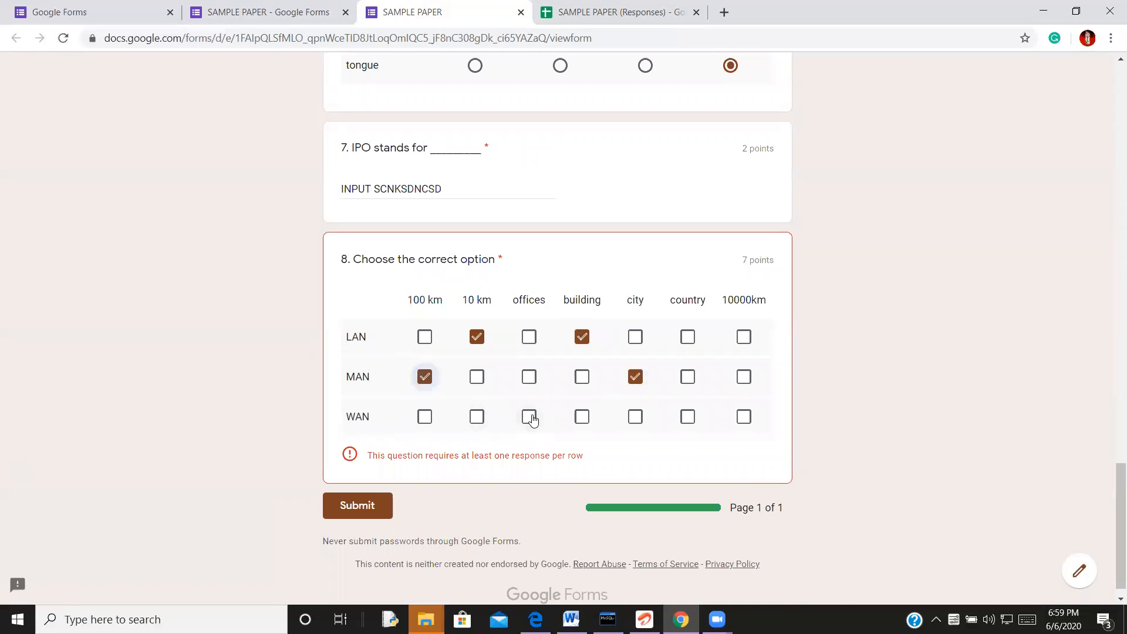
left_click(530, 417)
left_click(687, 416)
left_click(744, 377)
left_click(744, 417)
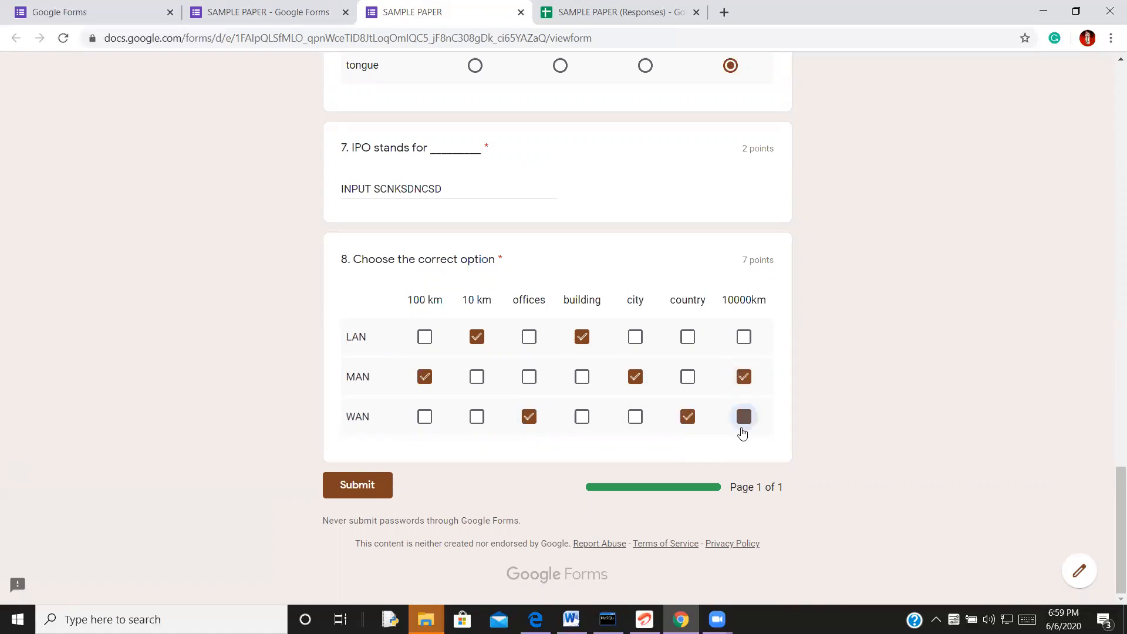
Submit the completed quiz and view its total score and marked answers.
left_click(369, 487)
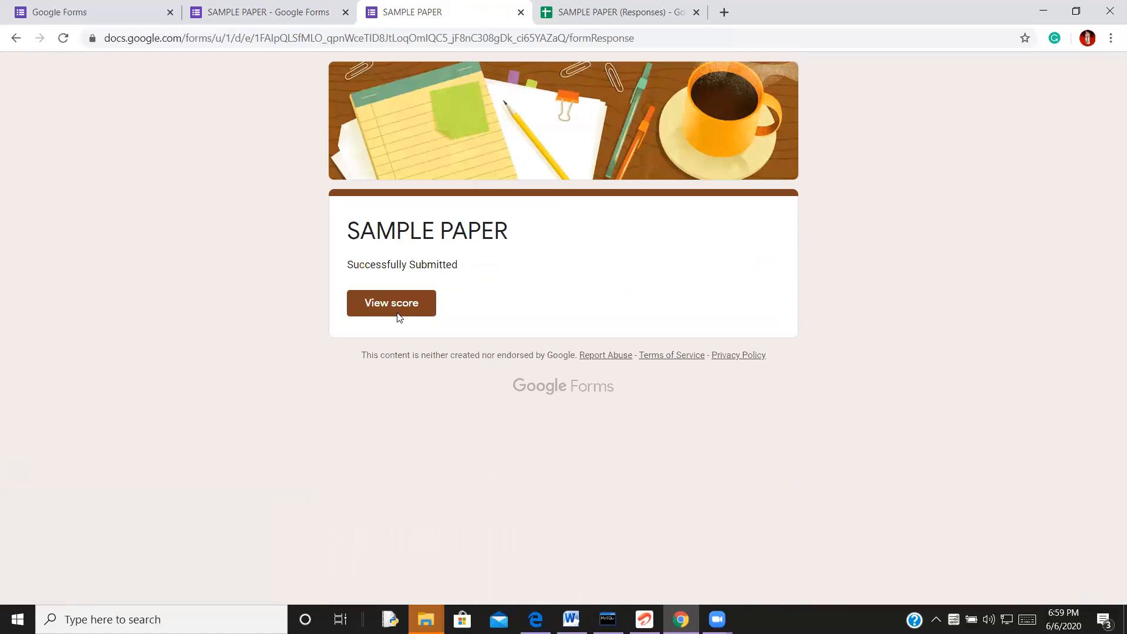
left_click(391, 312)
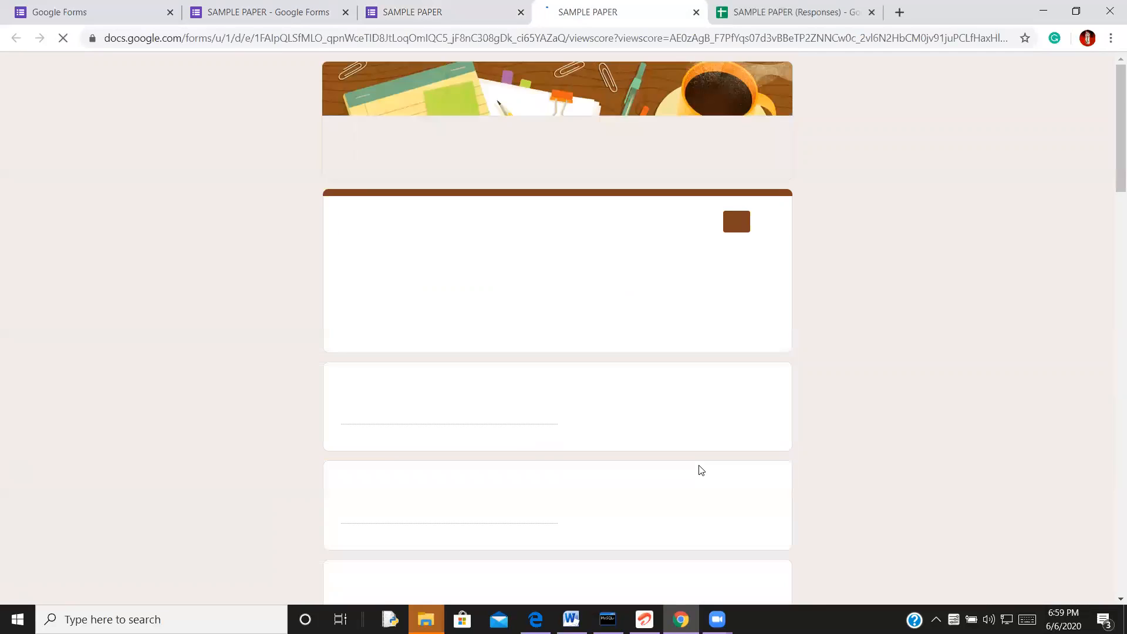
scroll(513, 433, "down", 6)
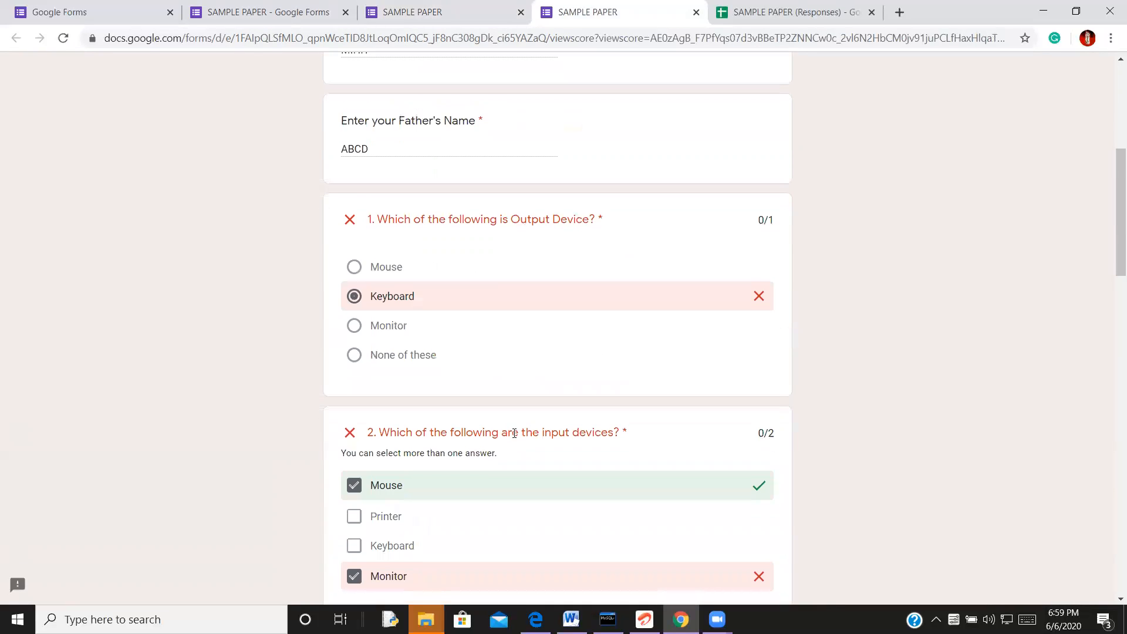
scroll(510, 437, "up", 5)
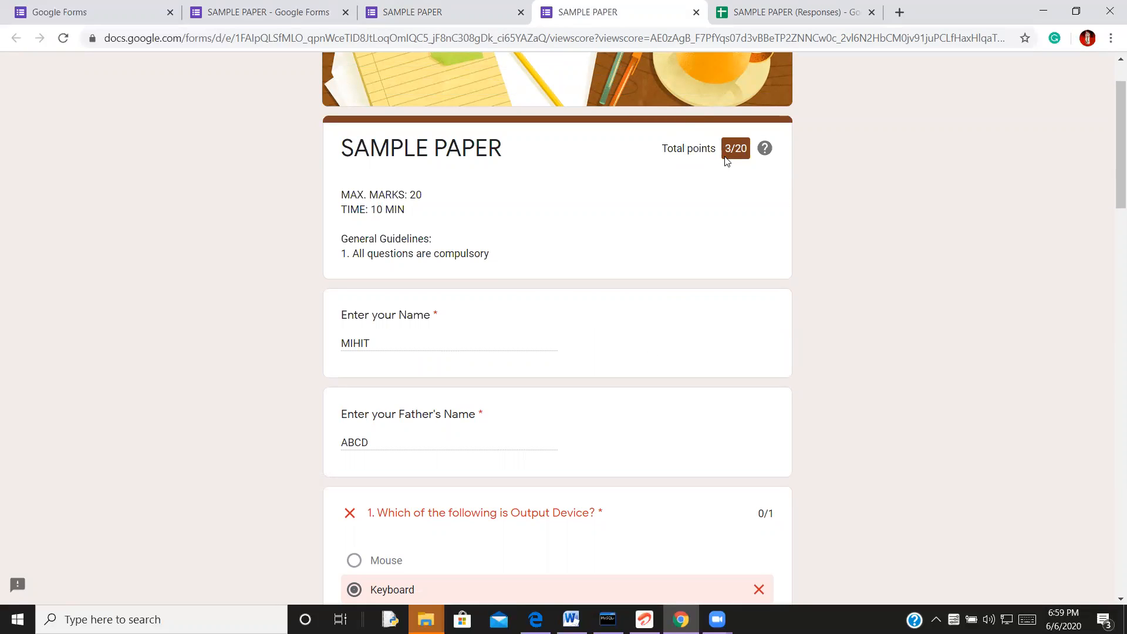
scroll(475, 415, "down", 3)
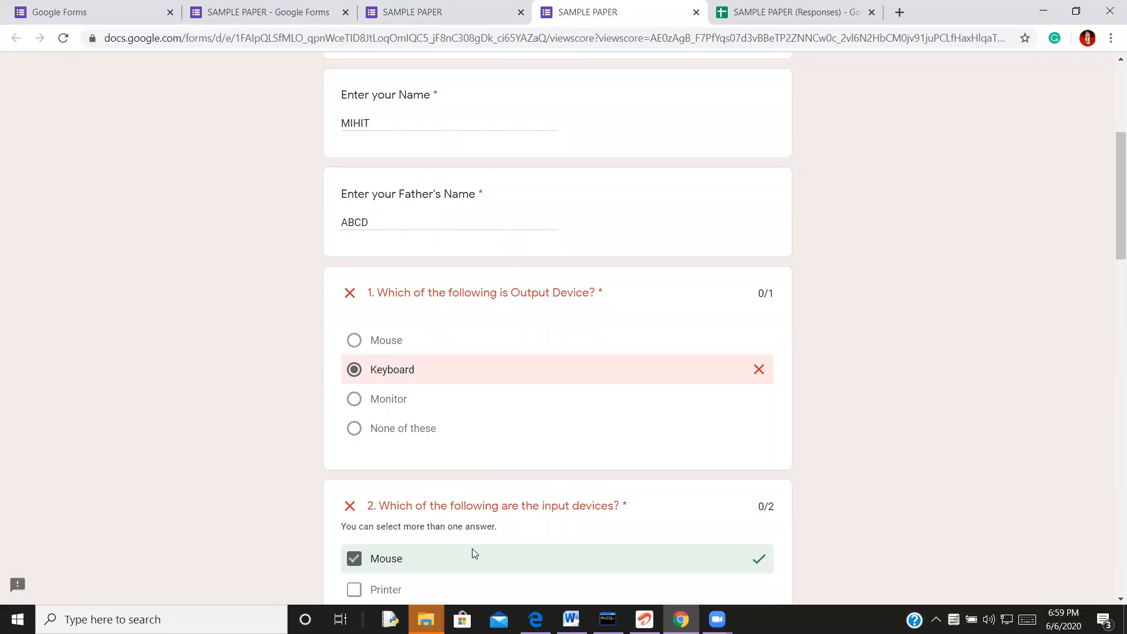
scroll(413, 465, "up", 2)
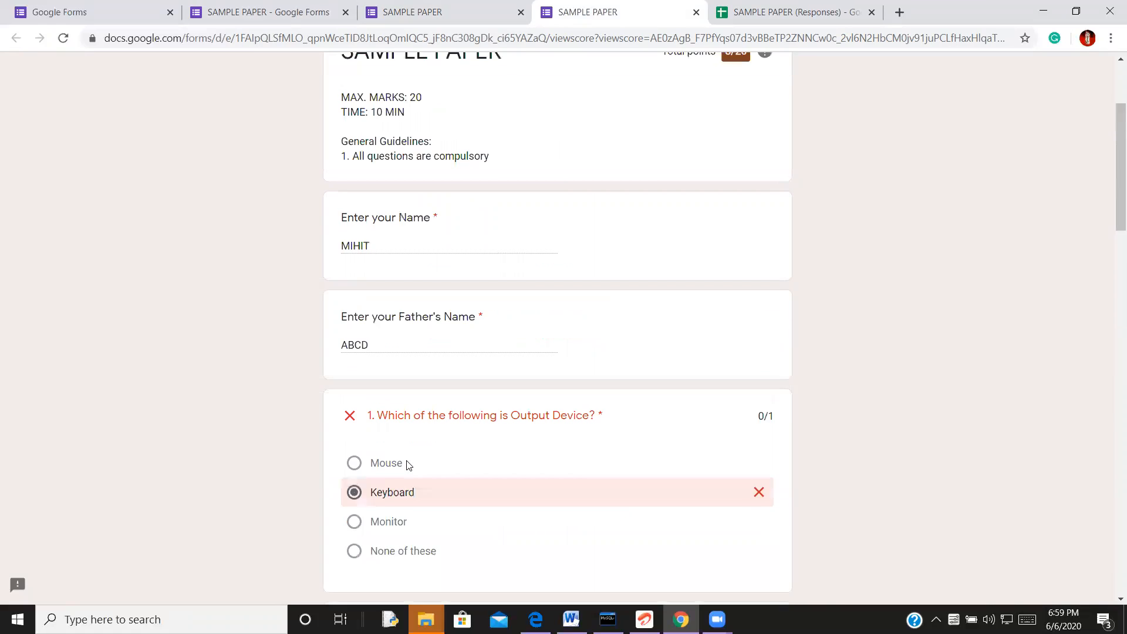
scroll(442, 470, "up", 1)
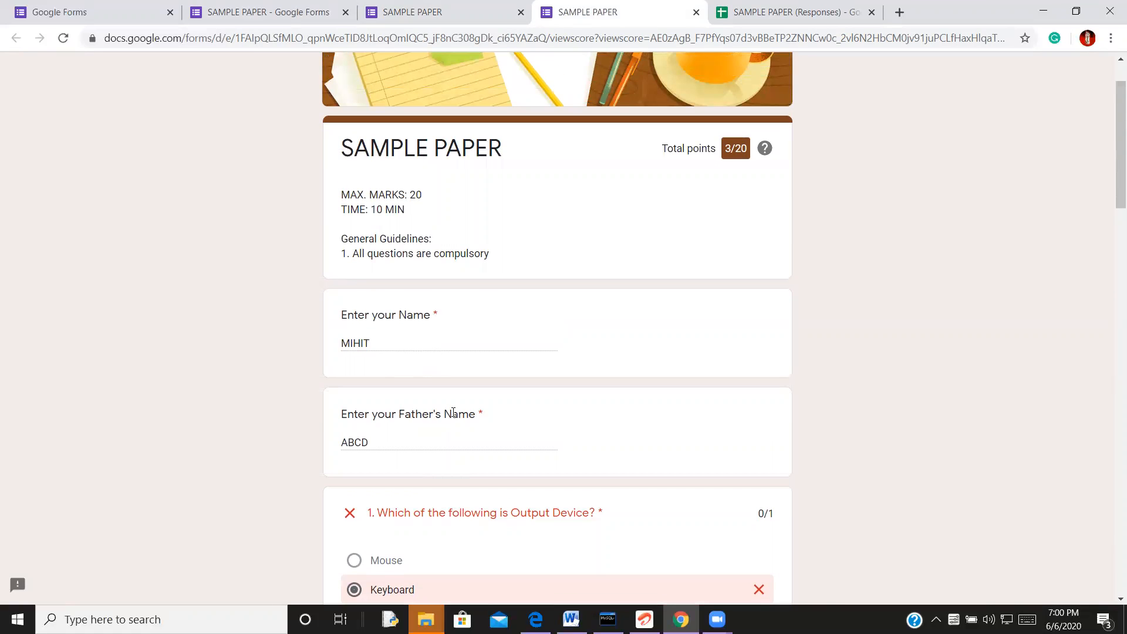
scroll(454, 465, "down", 3)
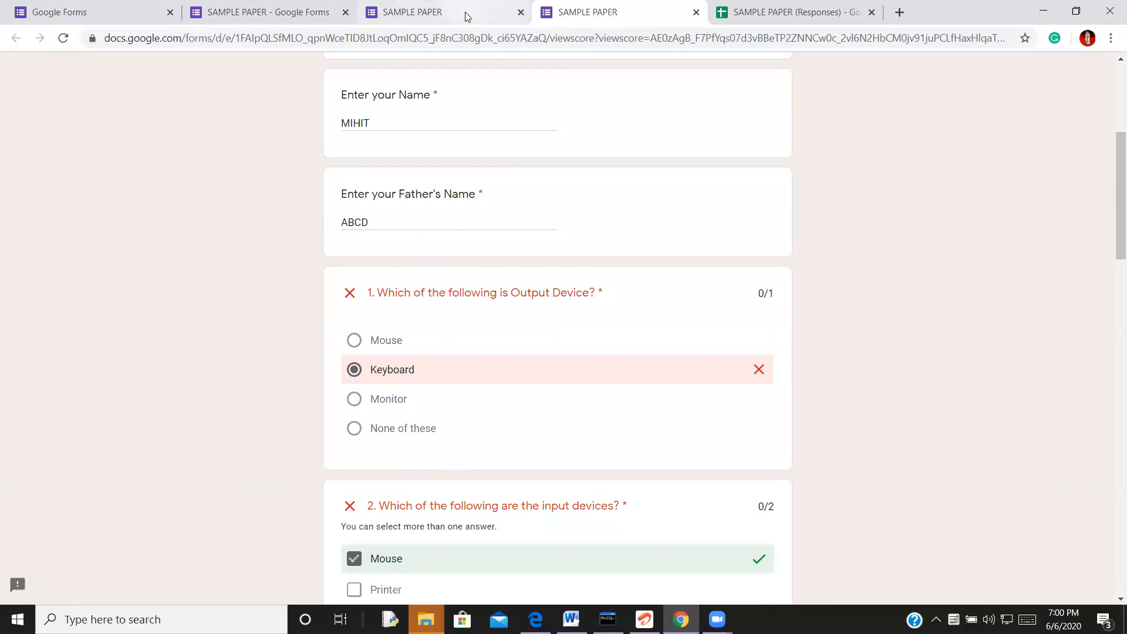
Return to the form editor and bring up the fourth individual response.
left_click(467, 15)
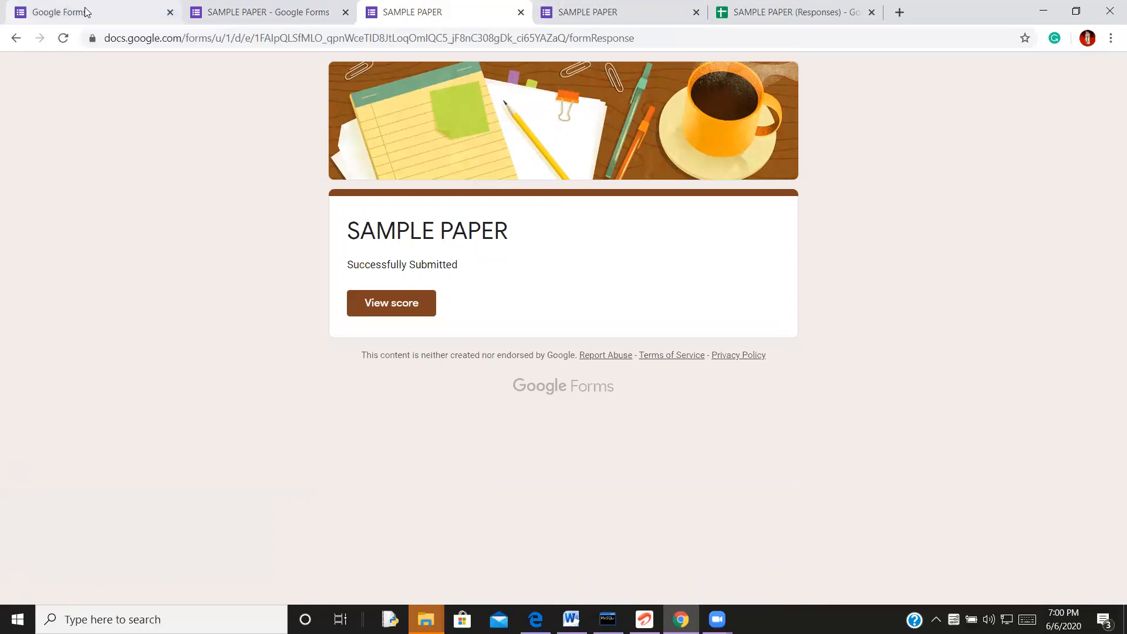
left_click(239, 18)
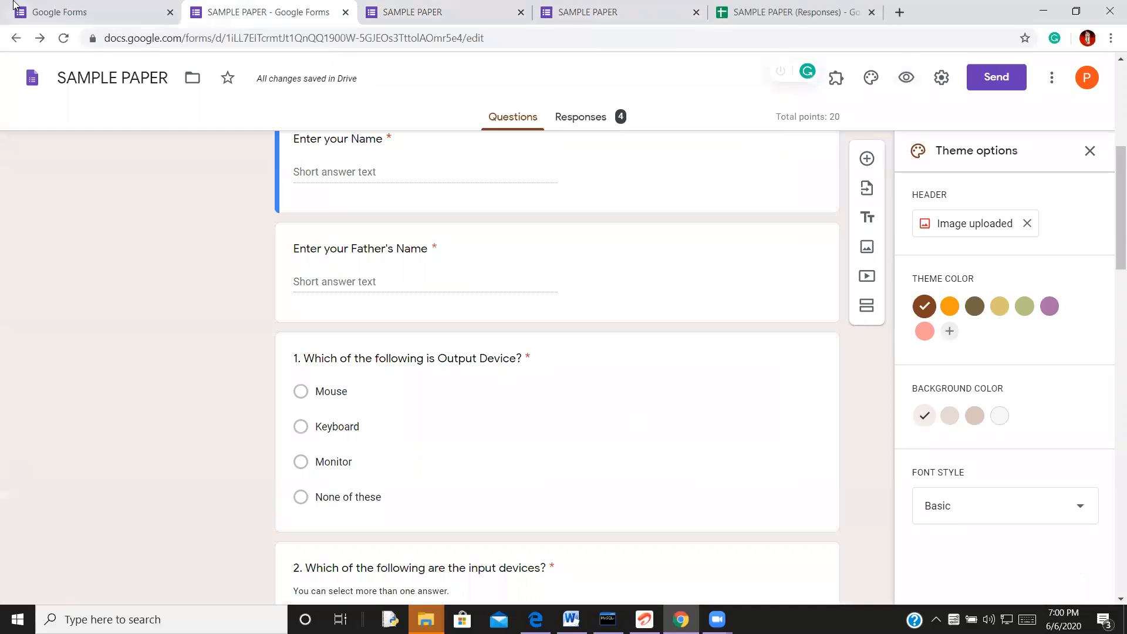
left_click(601, 122)
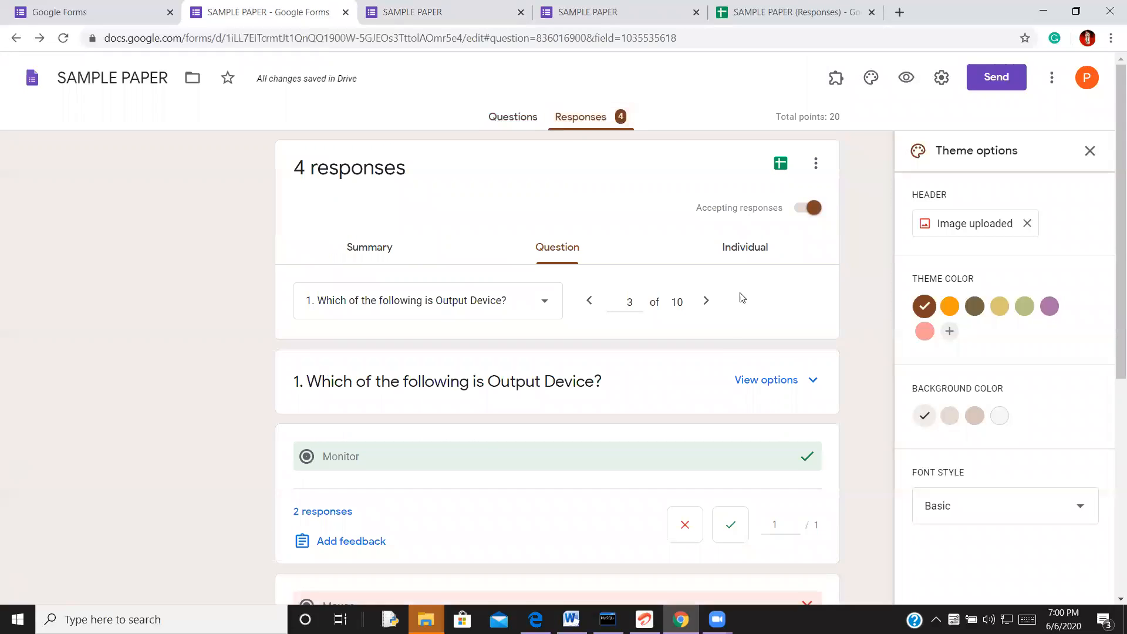
left_click(744, 248)
scroll(370, 246, "down", 3)
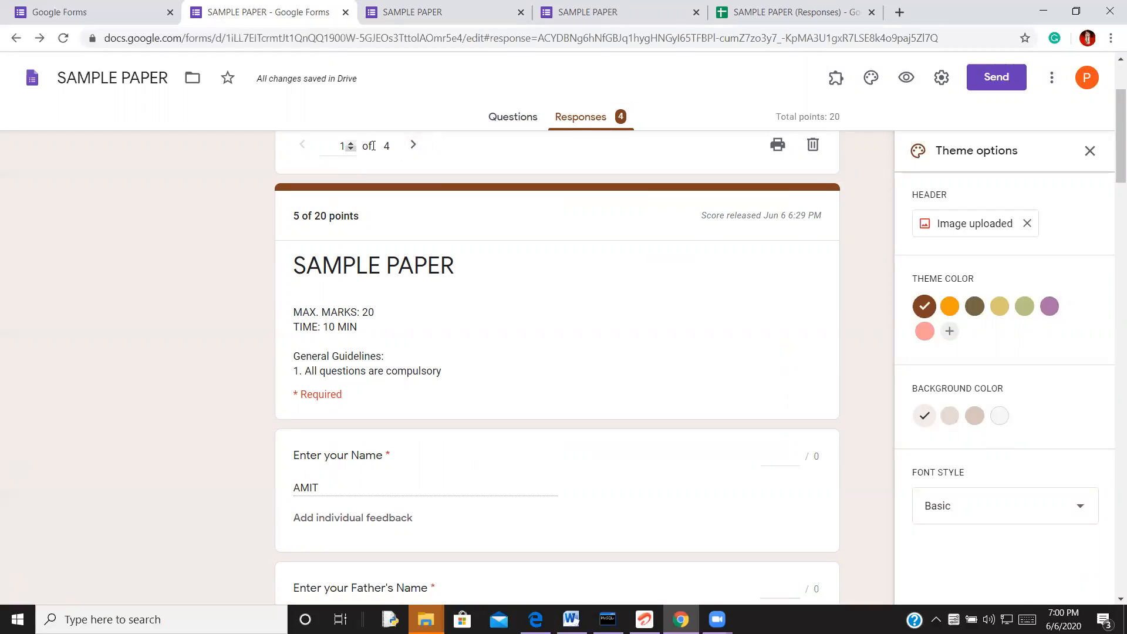
left_click(415, 145)
left_click(415, 145)
left_click(415, 145)
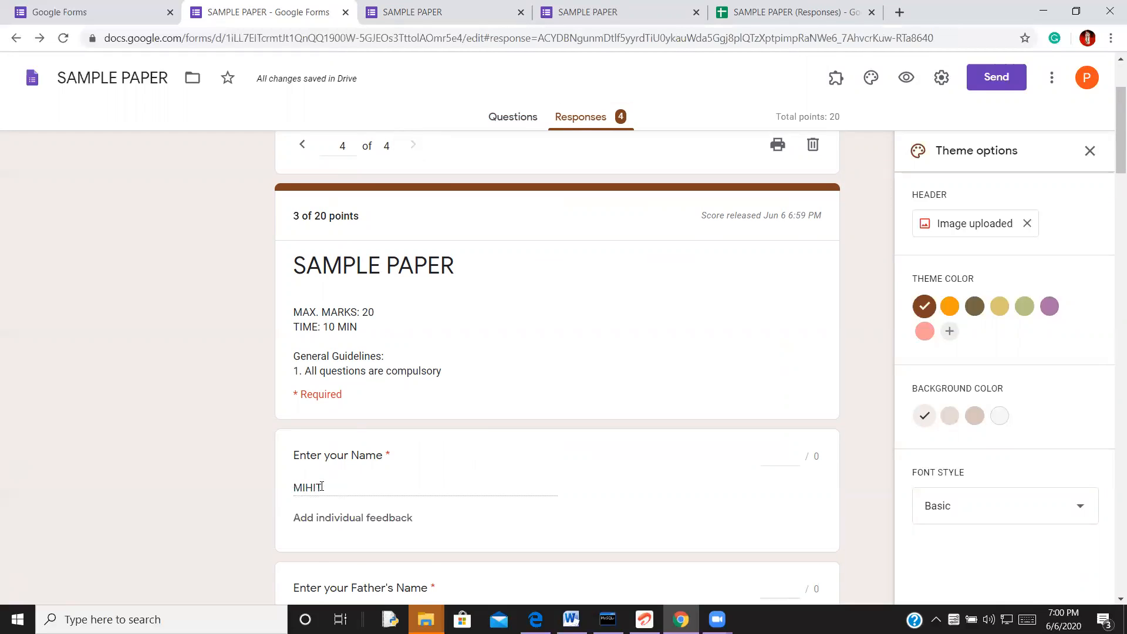
Check the marked answers in this response and set the score of question 2 on input devices to 1.
scroll(494, 435, "down", 3)
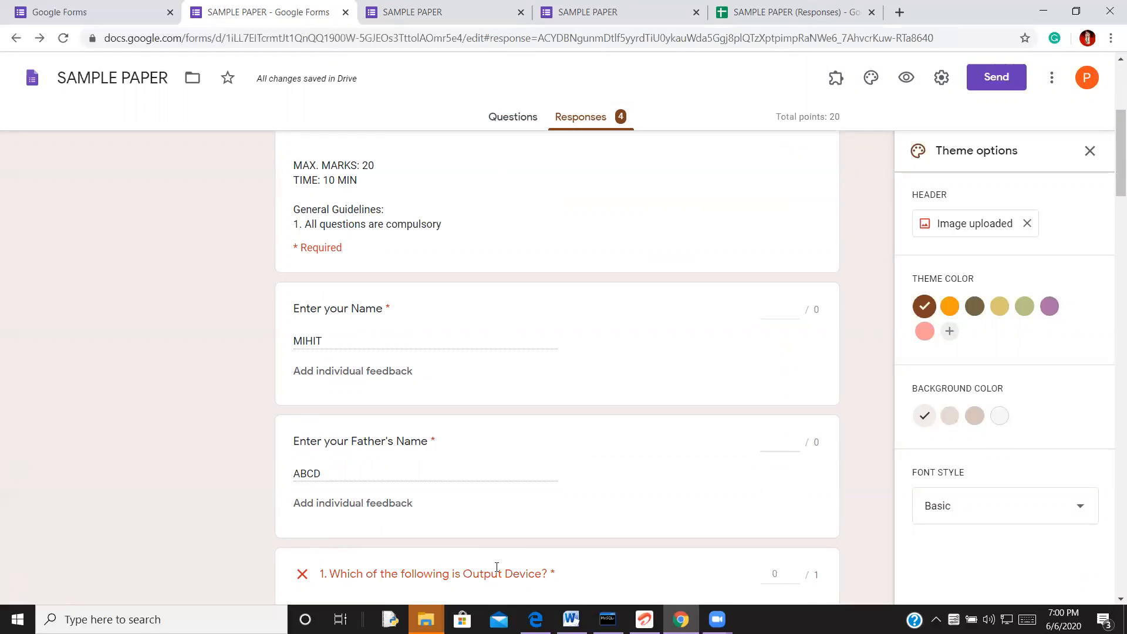
scroll(462, 492, "up", 3)
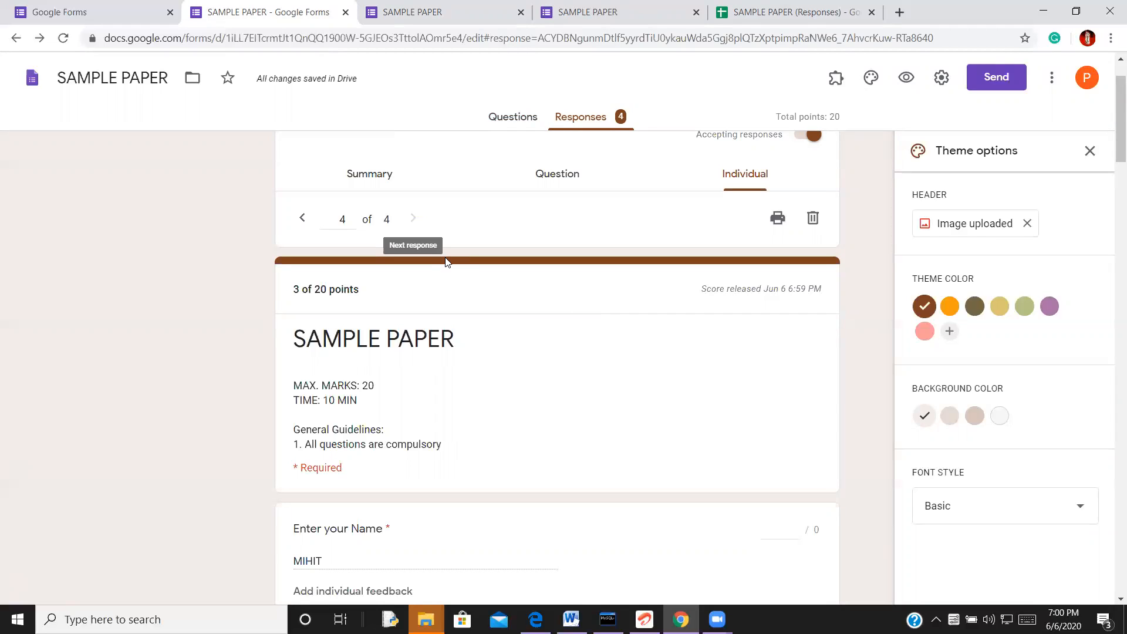
scroll(448, 473, "down", 3)
scroll(362, 496, "down", 3)
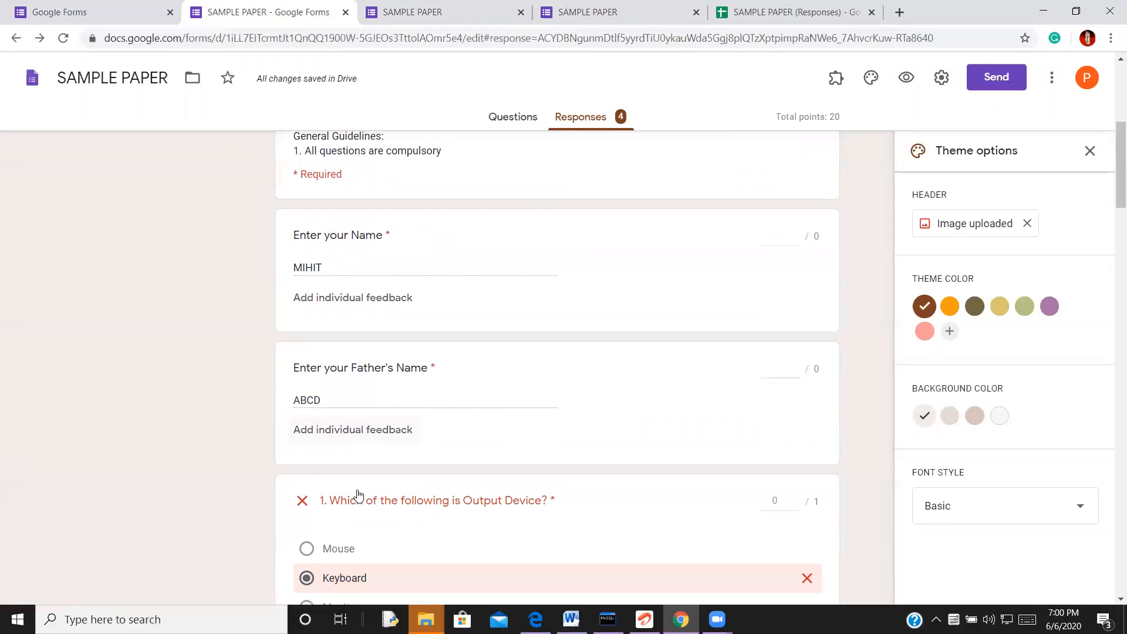
scroll(425, 455, "down", 2)
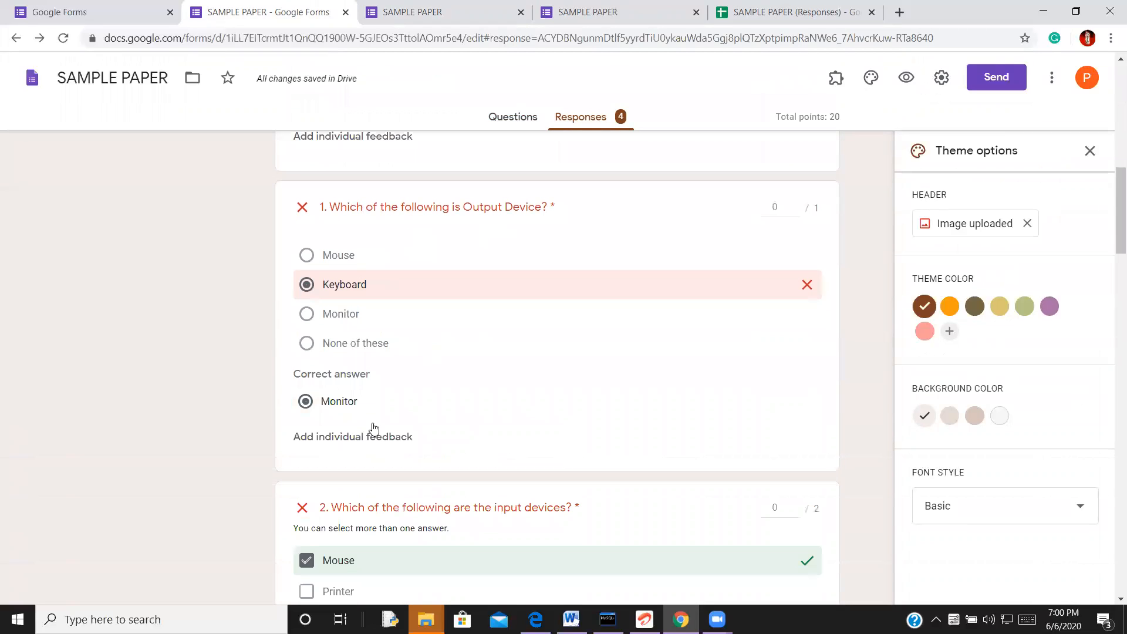
scroll(448, 467, "down", 2)
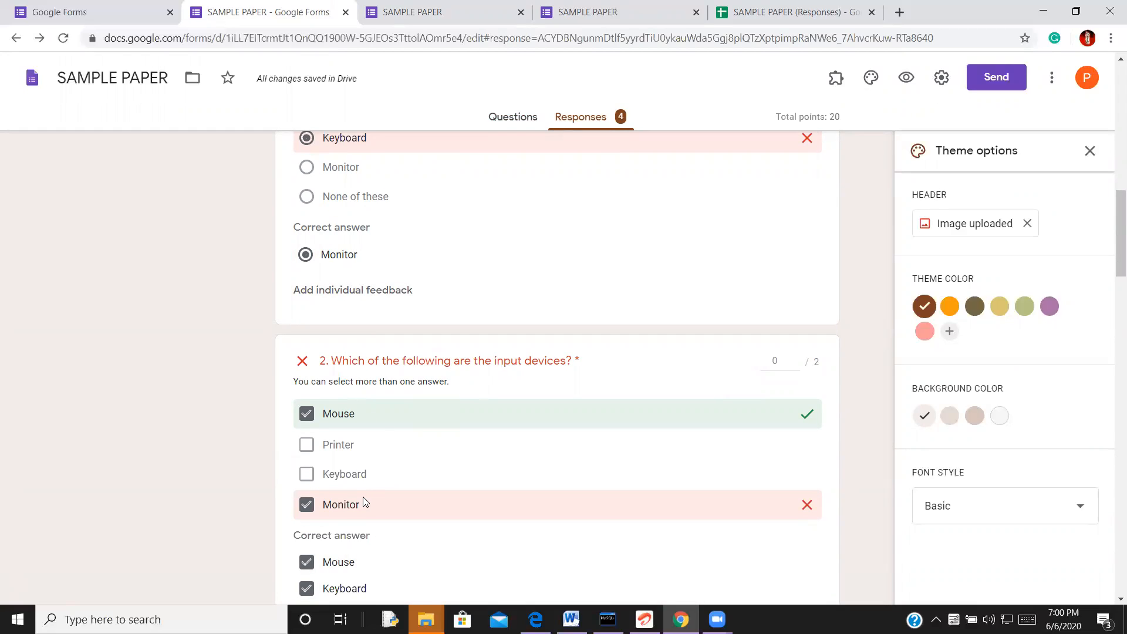
scroll(363, 496, "down", 1)
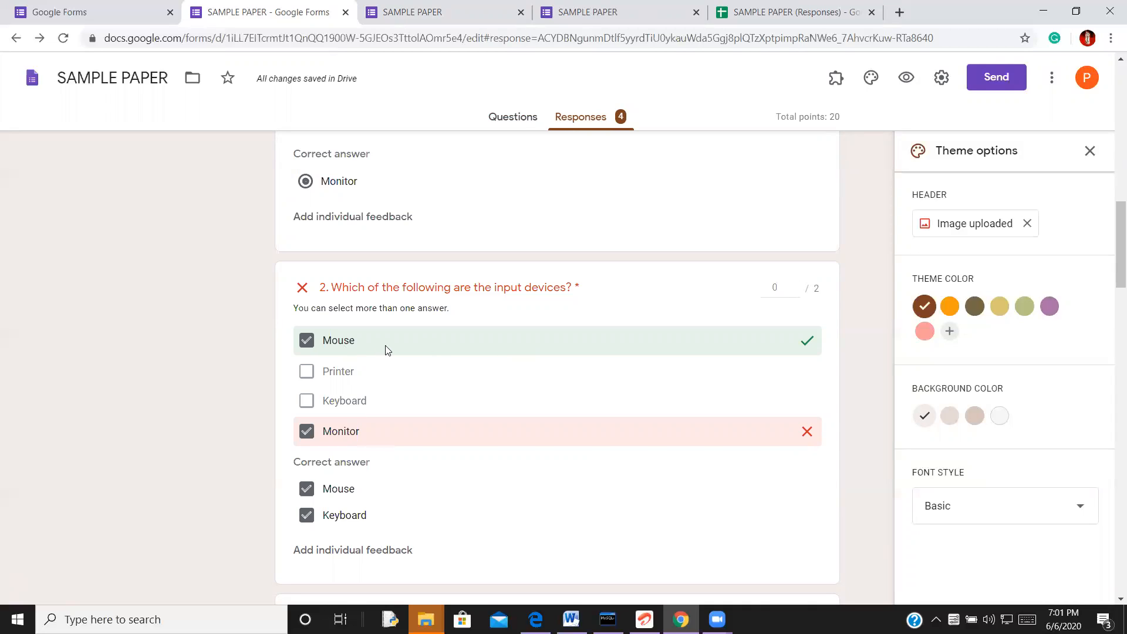
left_click(794, 286)
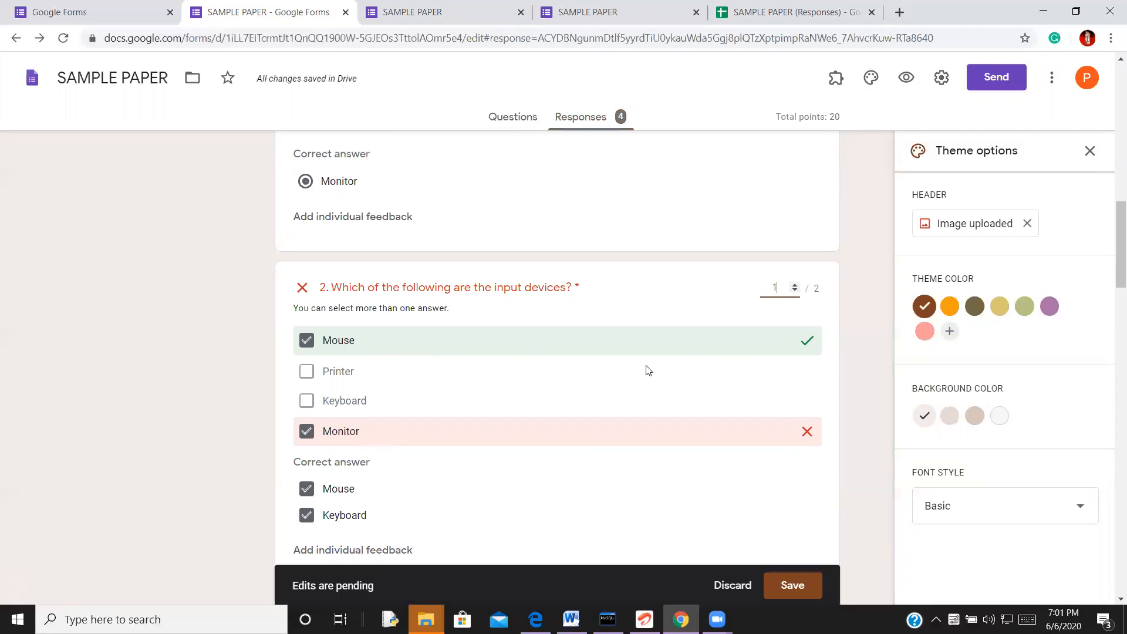
Award points manually for the LOCAL AREA NETWORK answer in question 4.
scroll(519, 413, "down", 5)
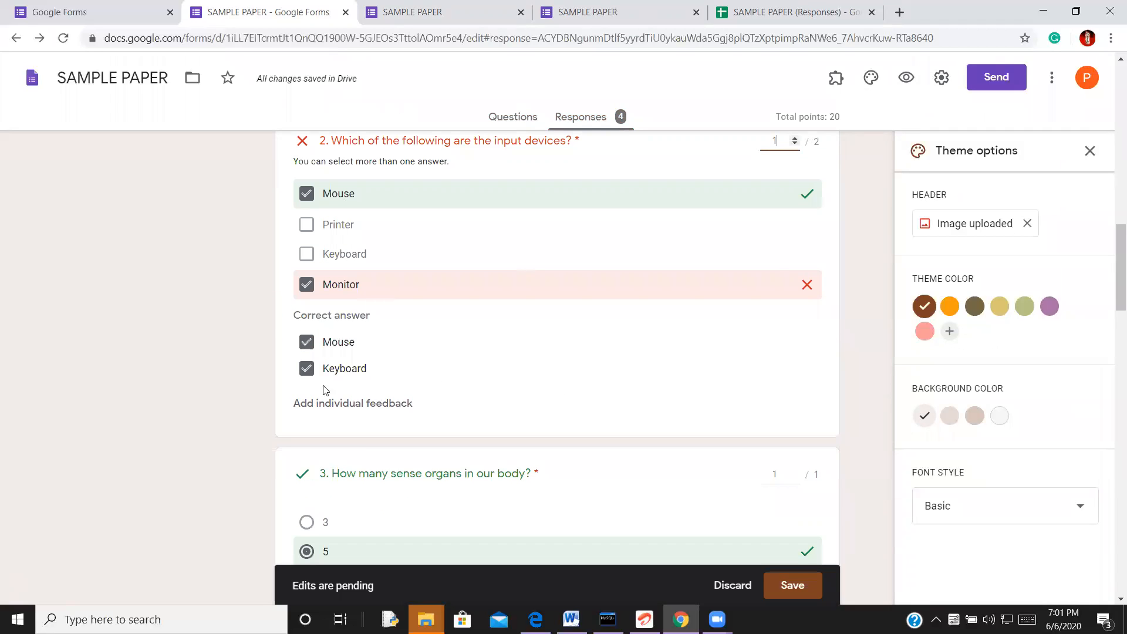
scroll(395, 410, "down", 2)
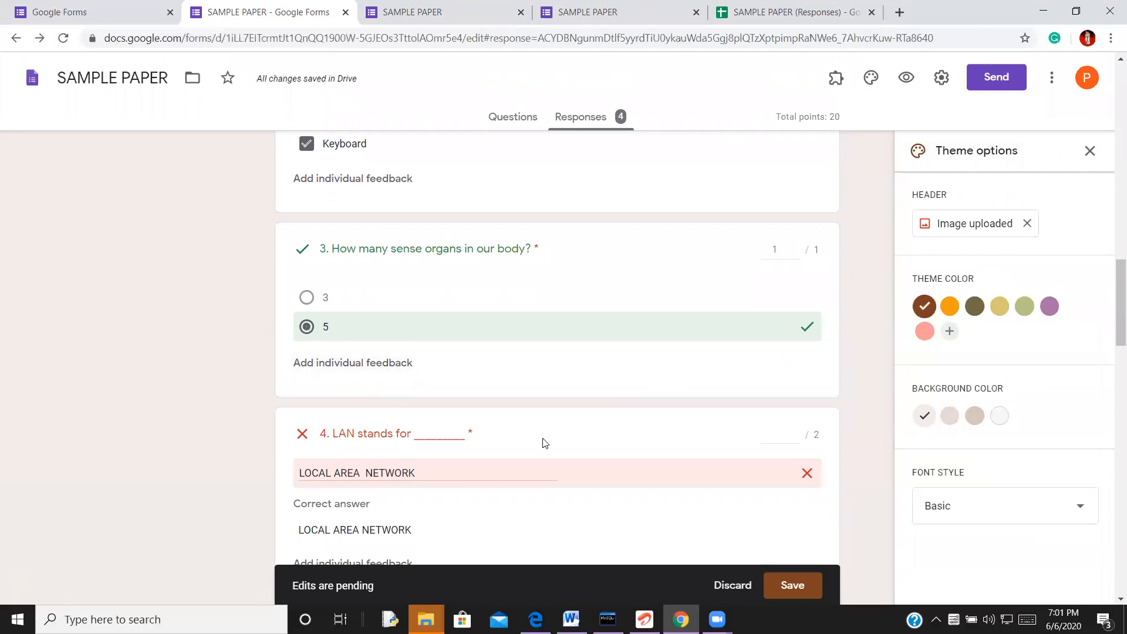
scroll(540, 443, "down", 4)
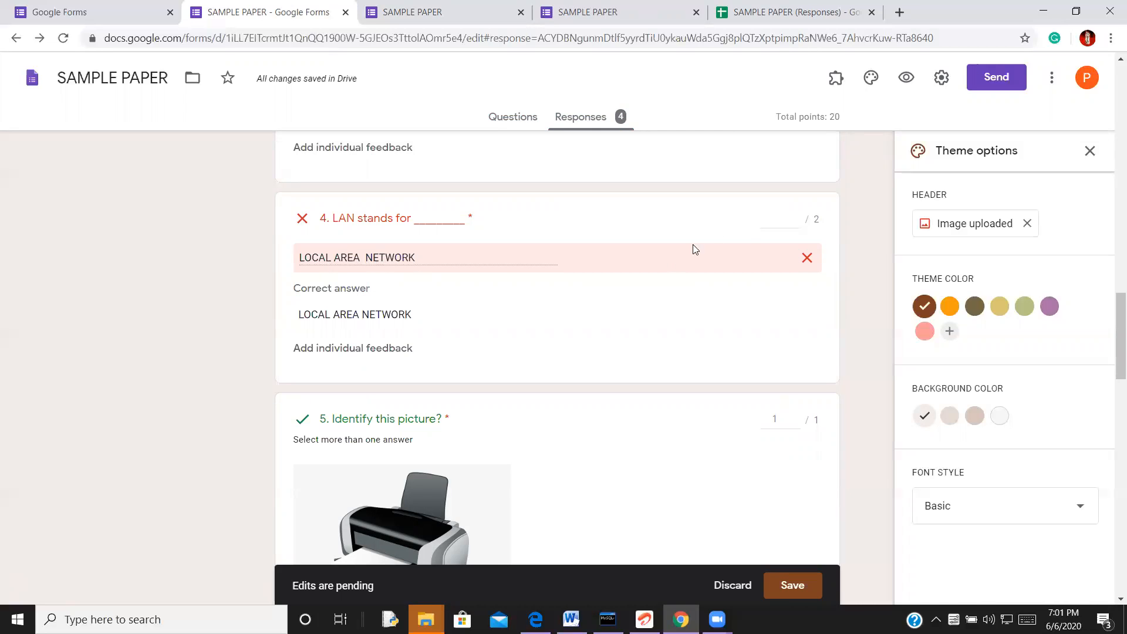
left_click(795, 216)
Examine the scores and correct answers of questions 5 to 8, rechecking the score given to question 2.
scroll(447, 403, "down", 1)
scroll(447, 402, "up", 1)
scroll(589, 387, "down", 2)
scroll(487, 388, "down", 5)
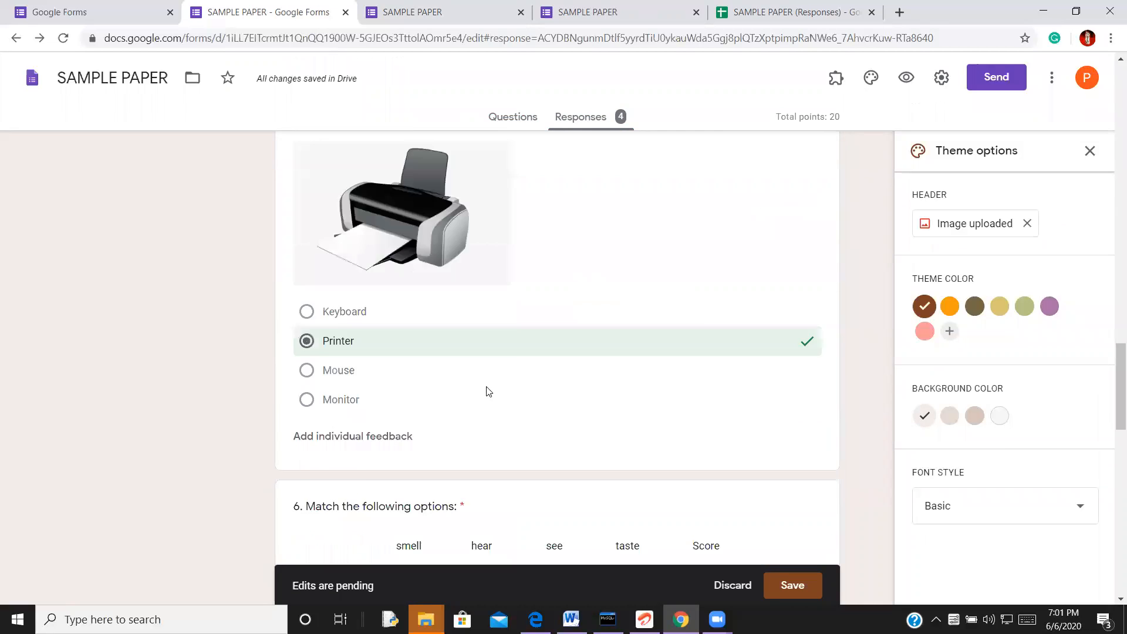
scroll(496, 352, "down", 2)
scroll(493, 361, "down", 2)
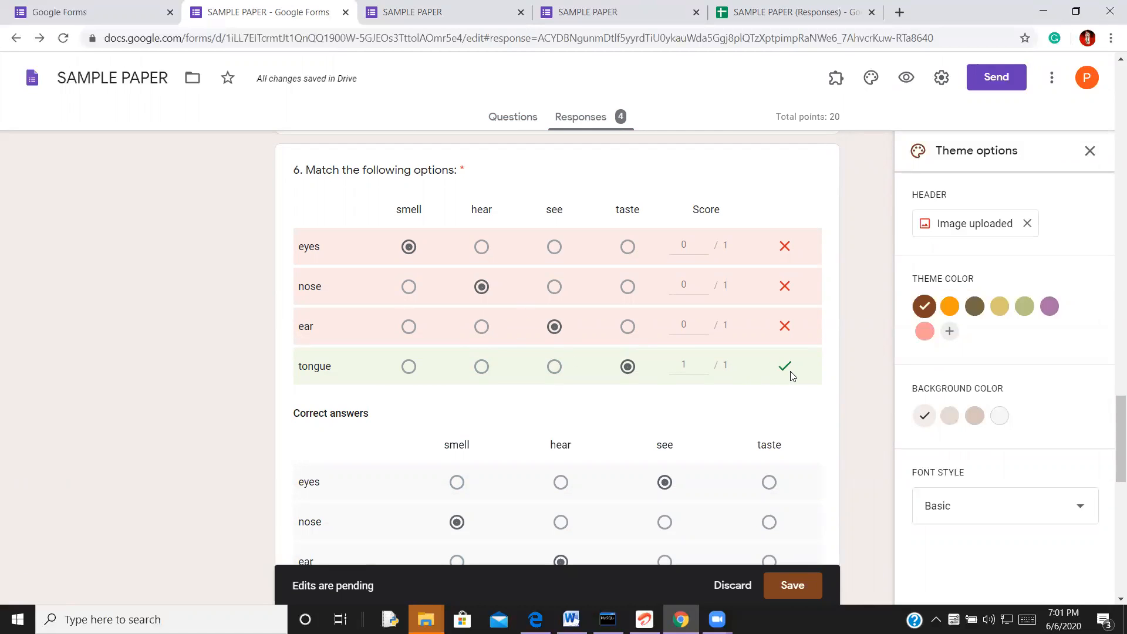
scroll(464, 416, "down", 2)
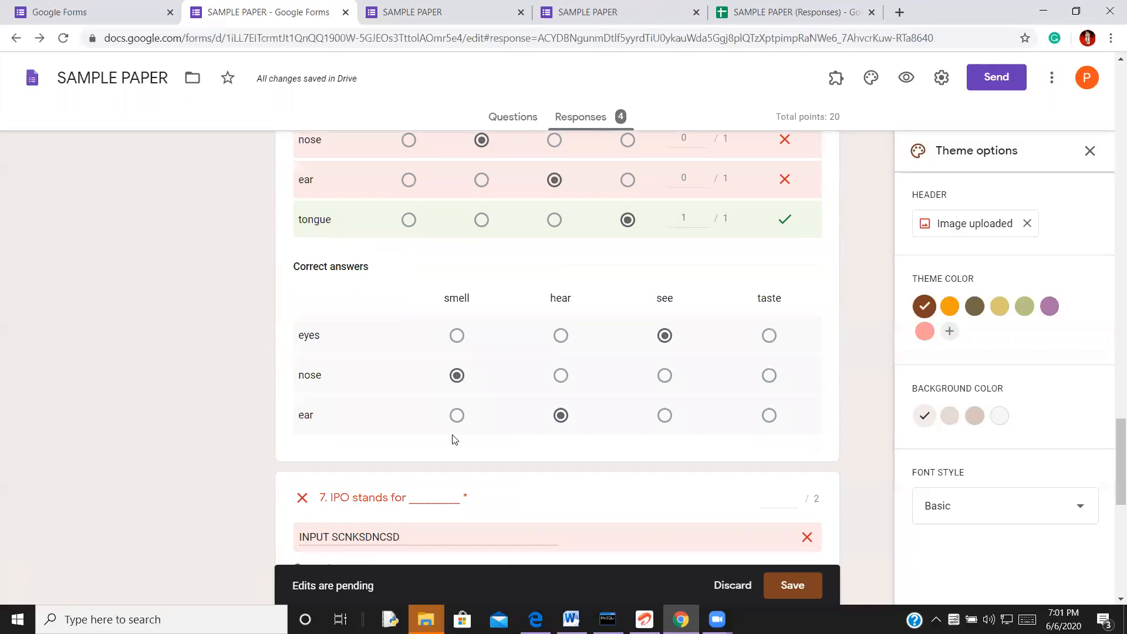
scroll(454, 440, "down", 3)
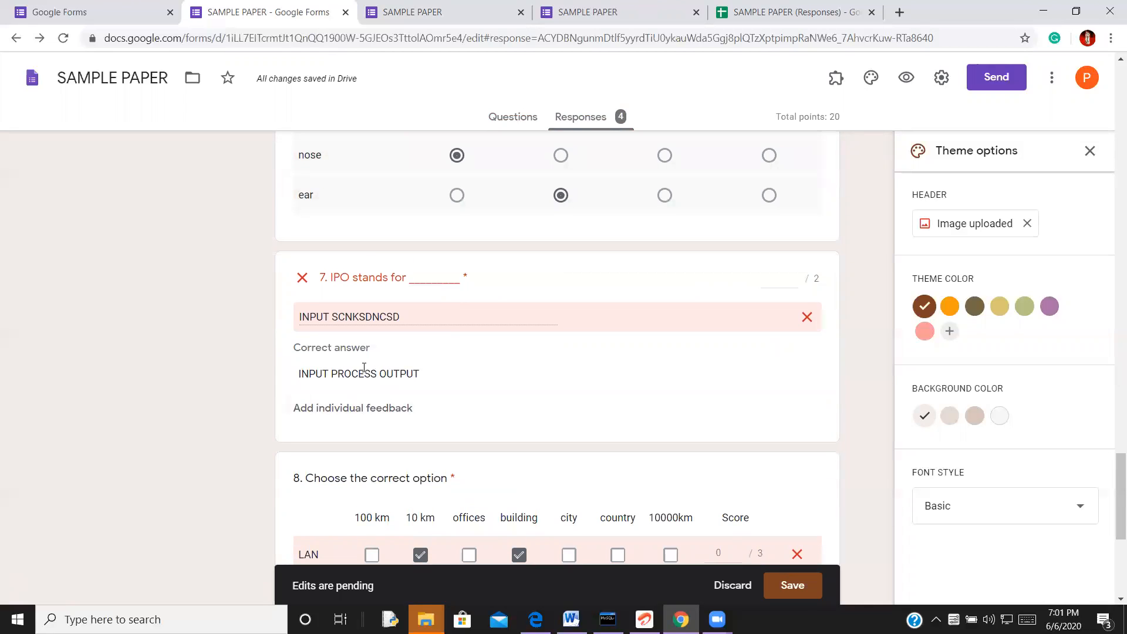
scroll(381, 378, "down", 3)
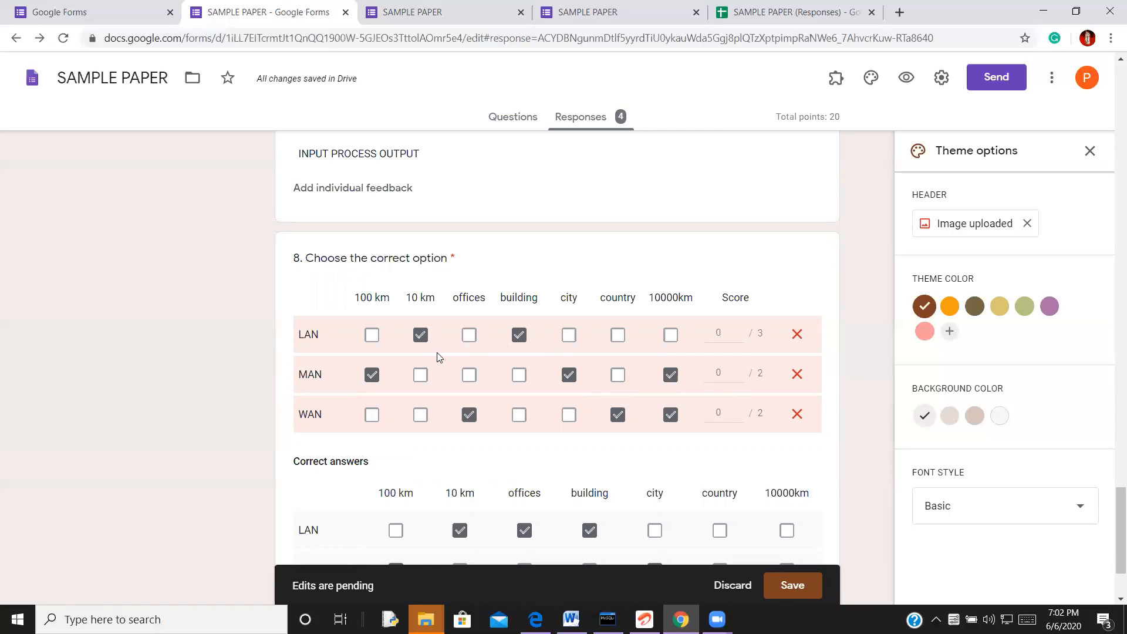
scroll(446, 348, "up", 15)
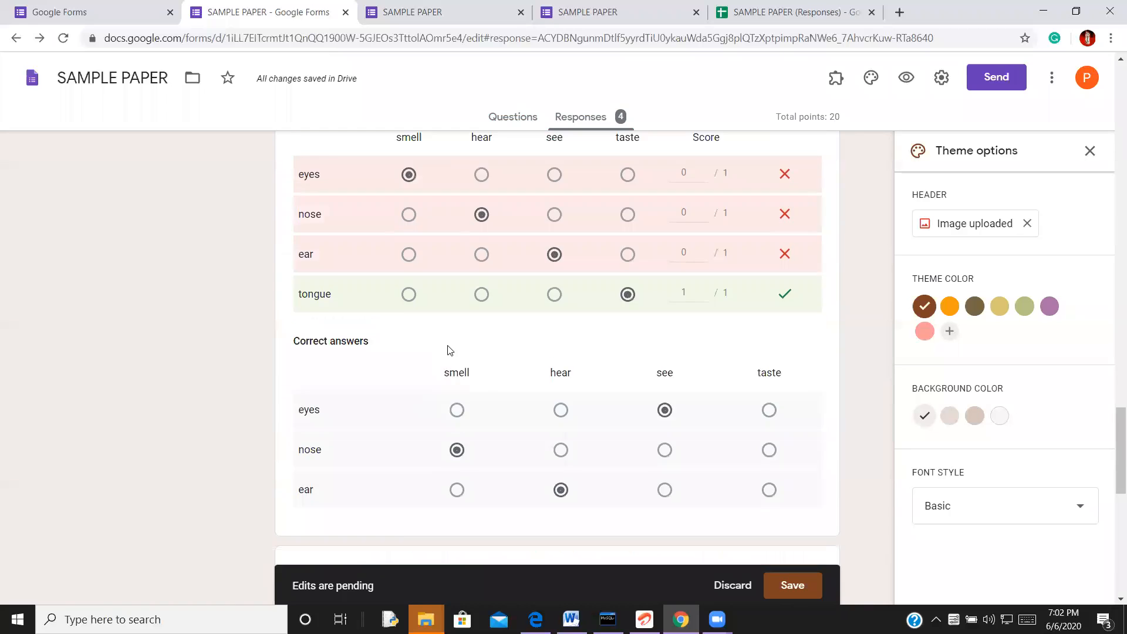
scroll(450, 346, "up", 9)
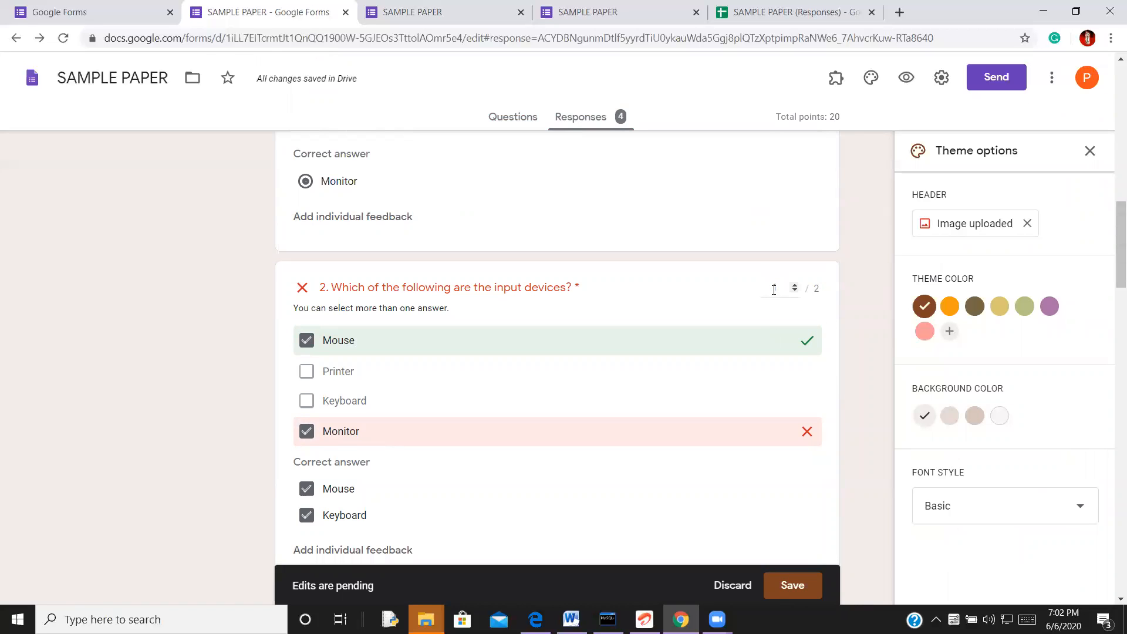
scroll(575, 395, "down", 15)
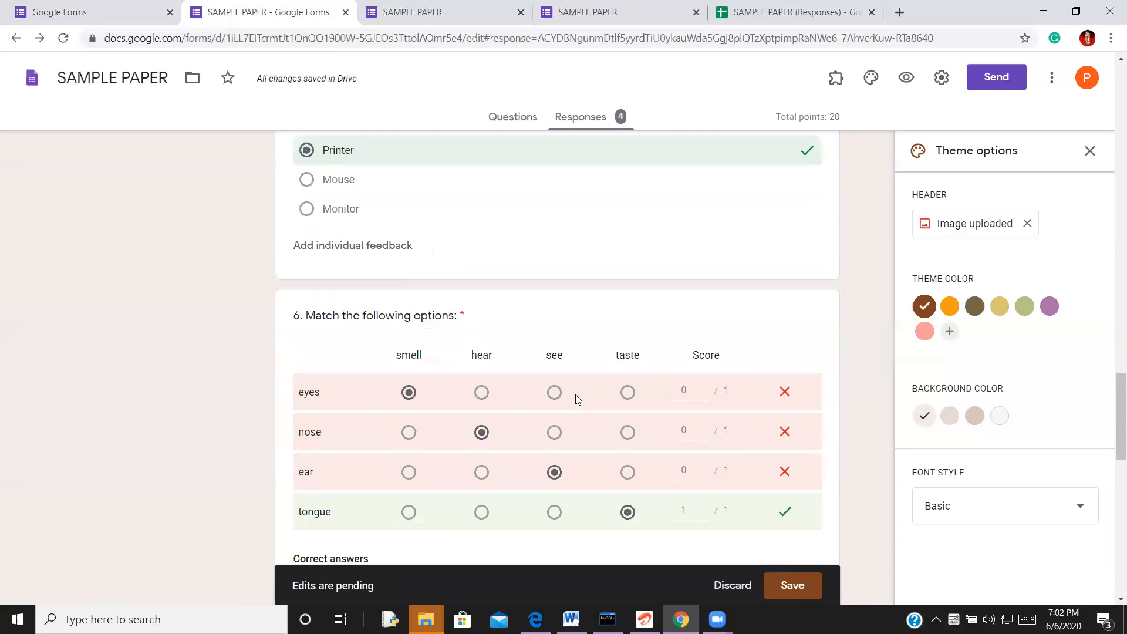
scroll(575, 399, "down", 4)
scroll(575, 400, "down", 10)
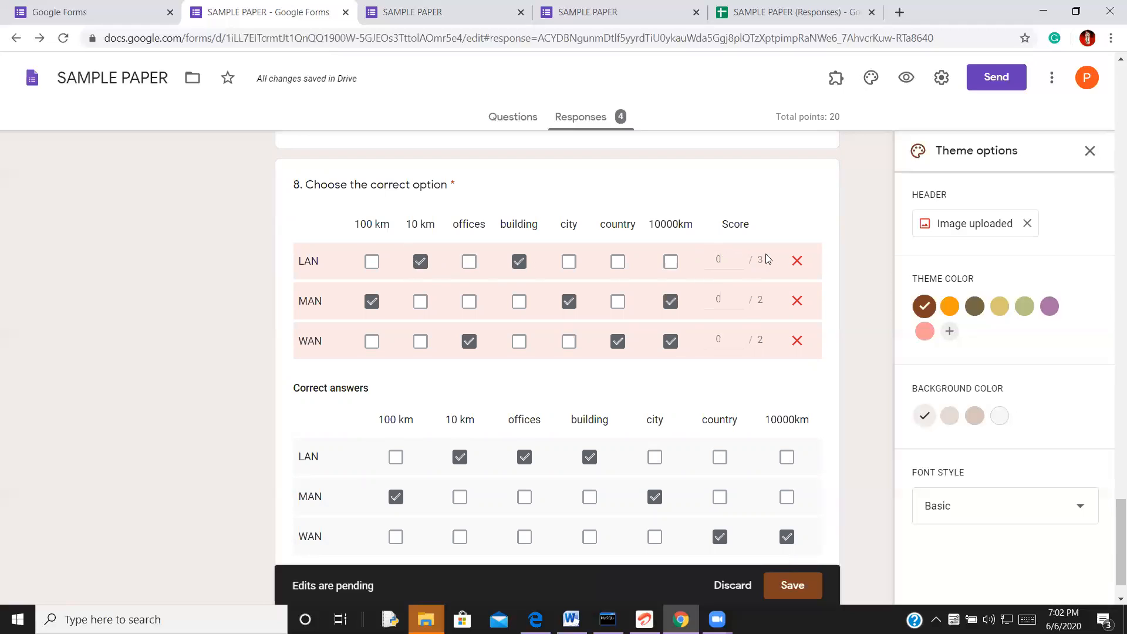
Set the question 8 scores of the LAN, MAN and WAN rows to 2 each and save the edited marks.
left_click(739, 265)
type("2")
left_click(738, 297)
left_click(738, 339)
scroll(700, 374, "down", 1)
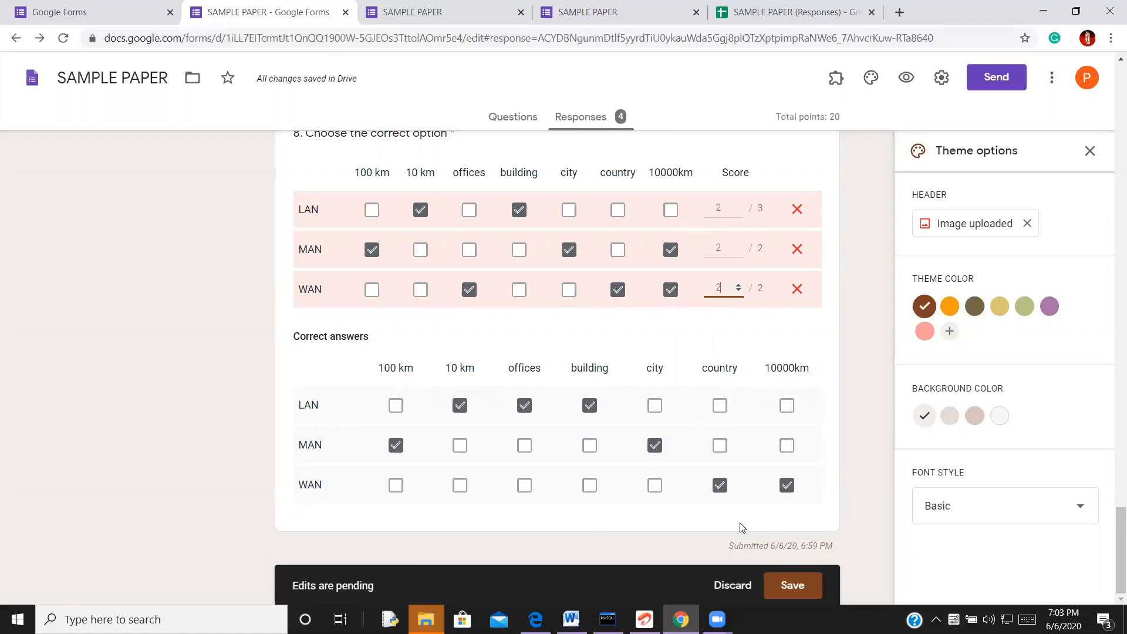
left_click(767, 581)
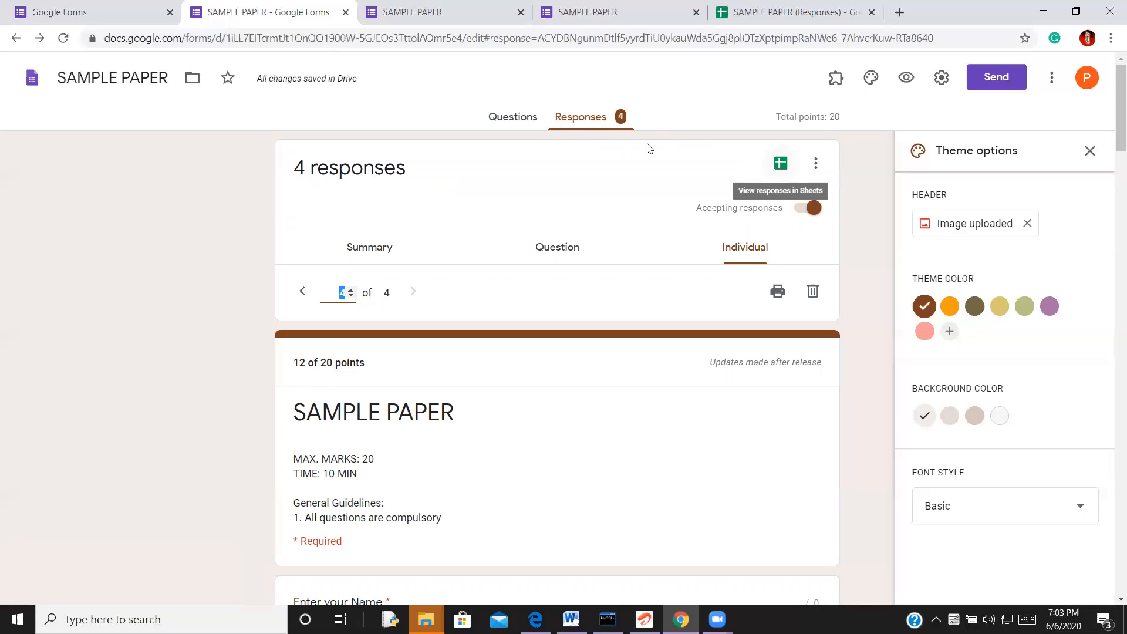
Check the fourth response's total score, view the scores in the linked responses spreadsheet, and close the spreadsheet.
scroll(301, 238, "down", 2)
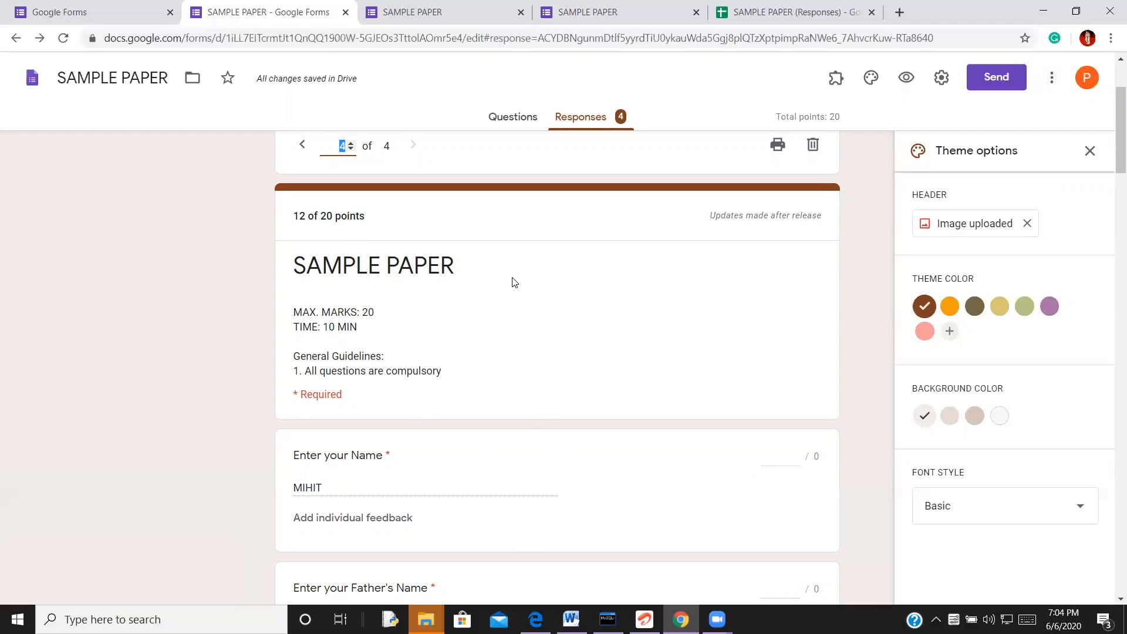
scroll(417, 415, "up", 1)
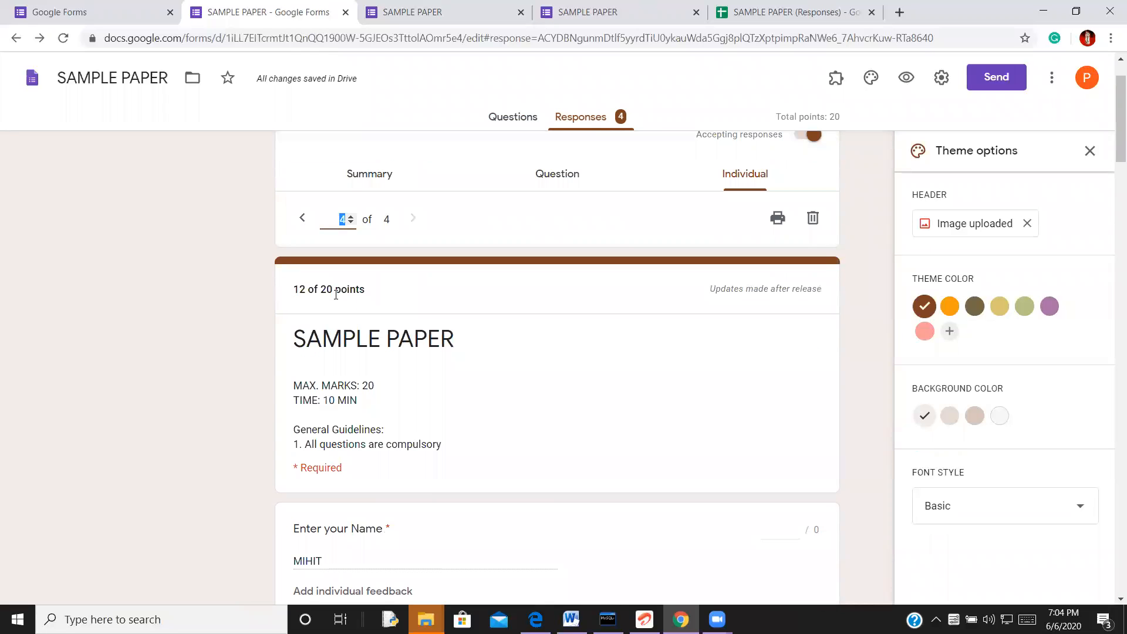
scroll(572, 326, "up", 1)
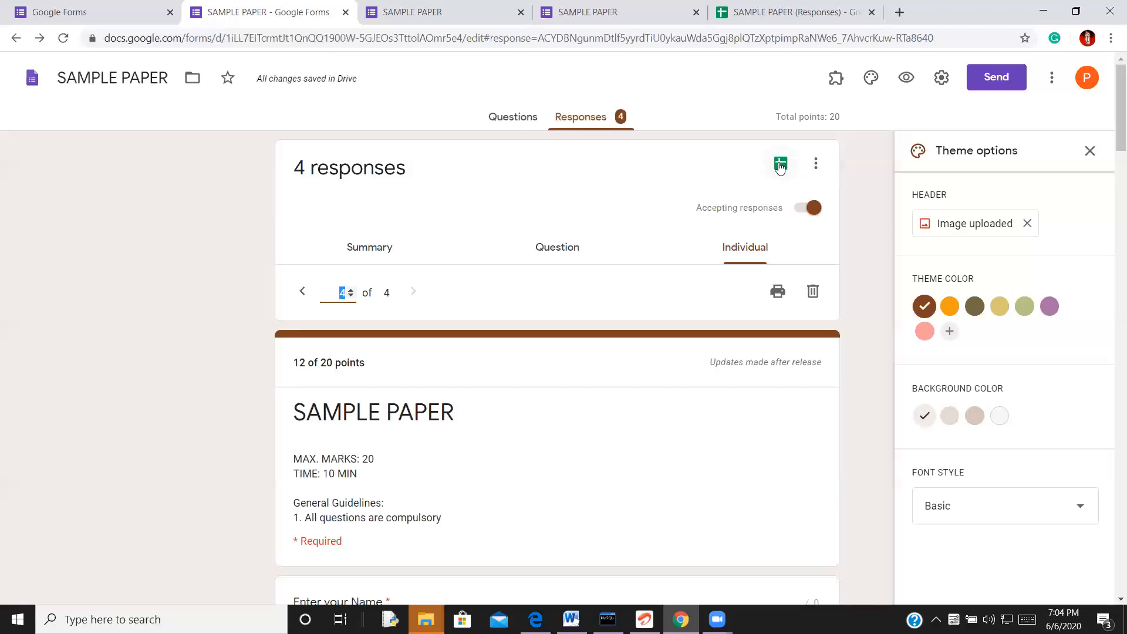
left_click(778, 168)
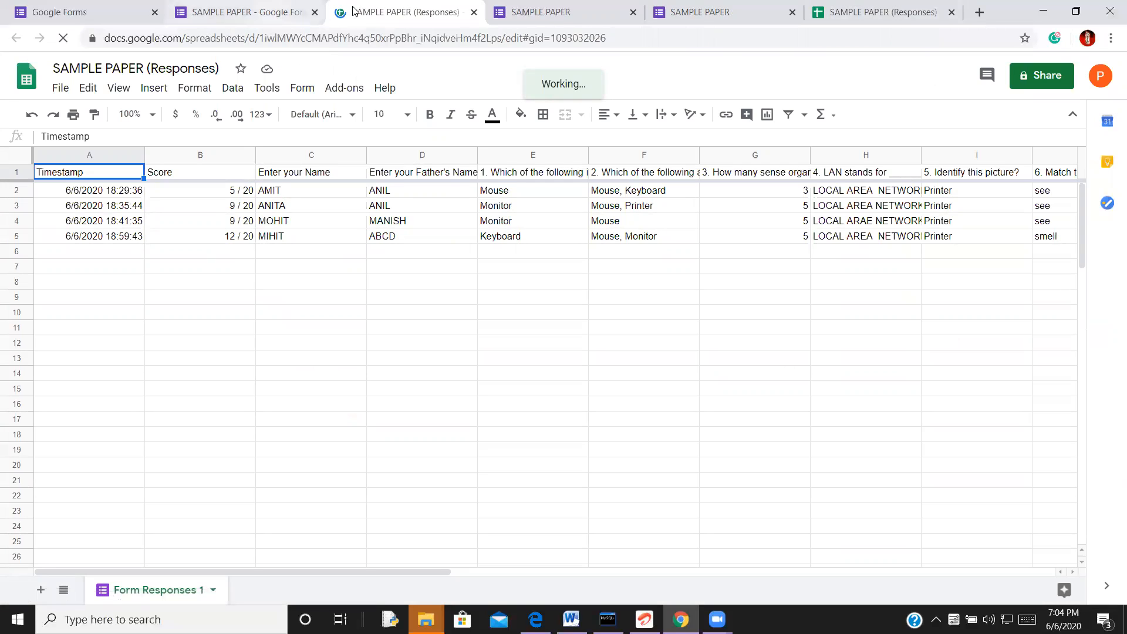
left_click(475, 12)
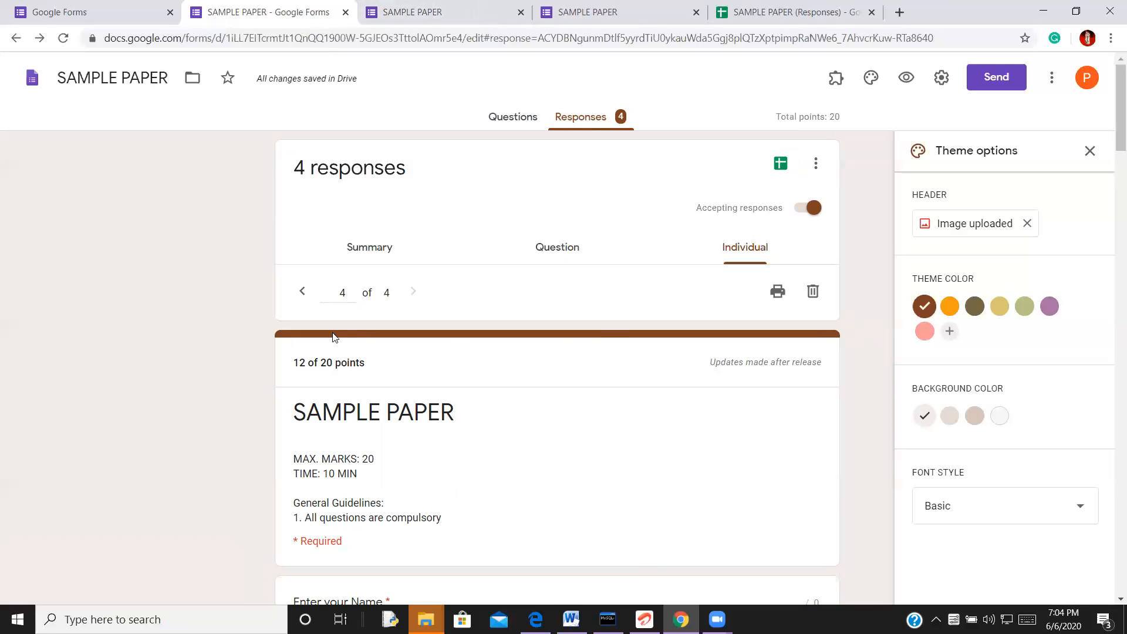
In the third individual response, award points for question 2 on input devices and set the score of question 4 to 1.
left_click(310, 298)
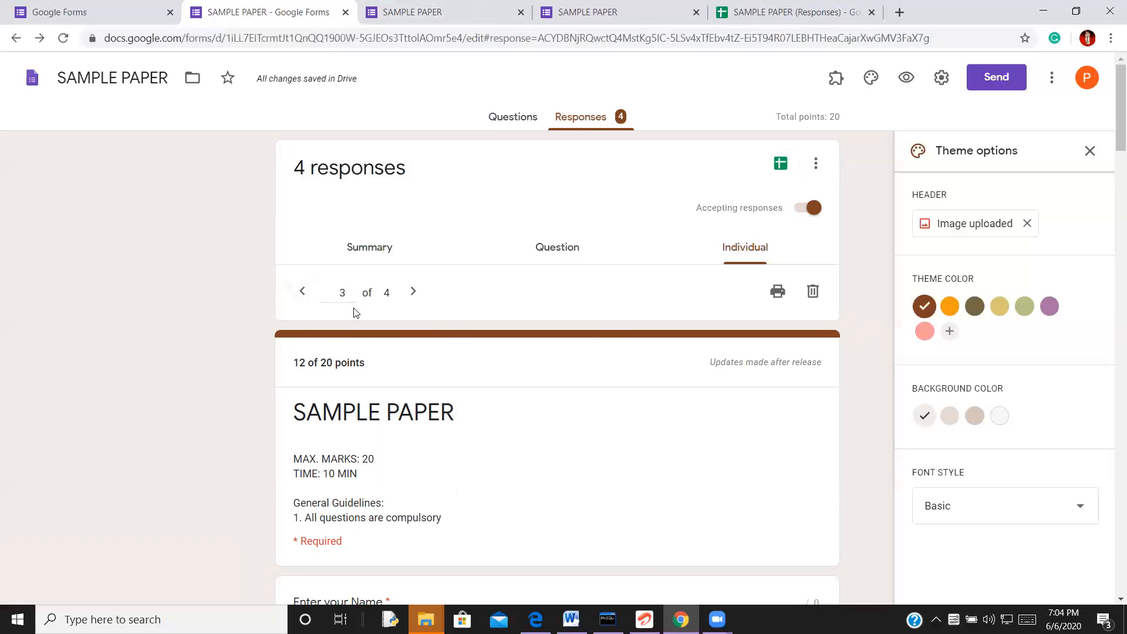
scroll(407, 495, "down", 4)
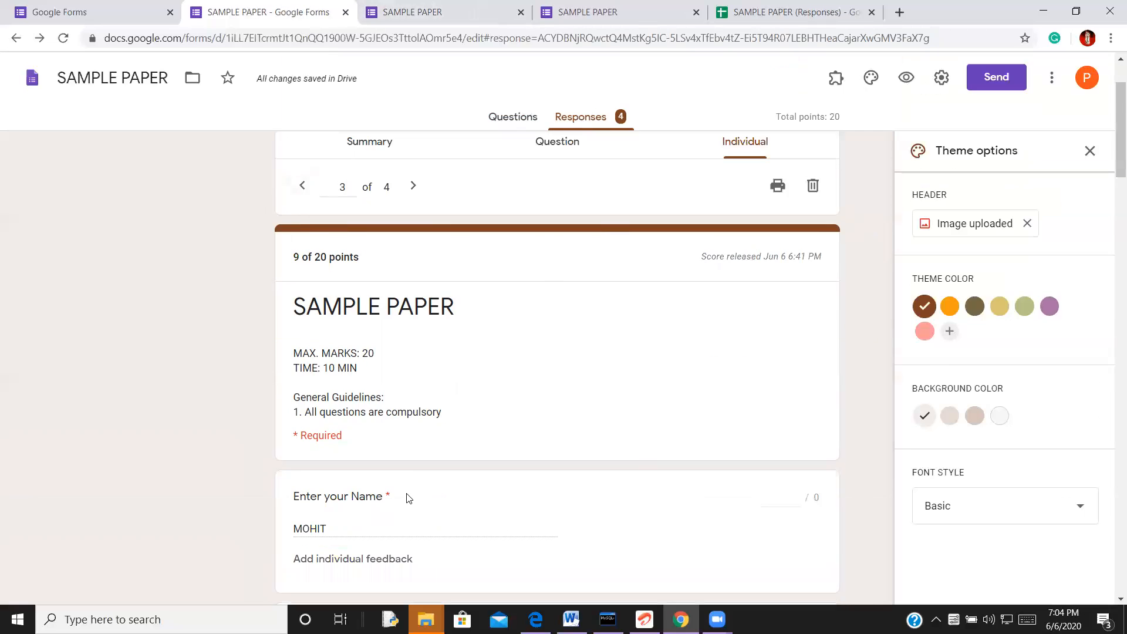
scroll(652, 498, "down", 6)
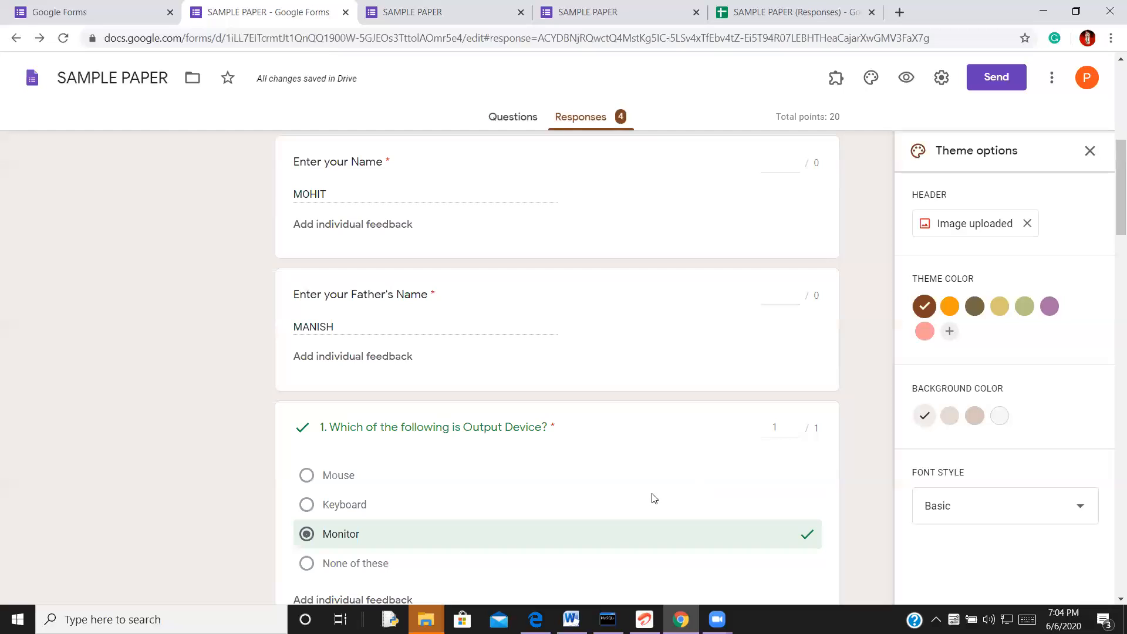
scroll(590, 489, "down", 5)
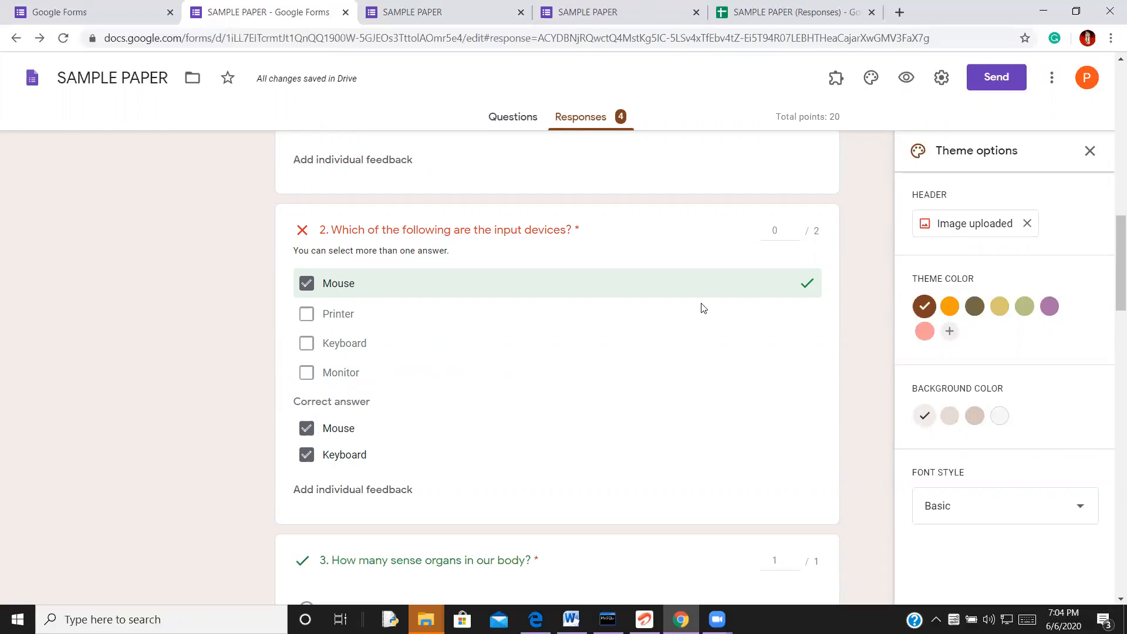
left_click(794, 227)
scroll(585, 423, "down", 9)
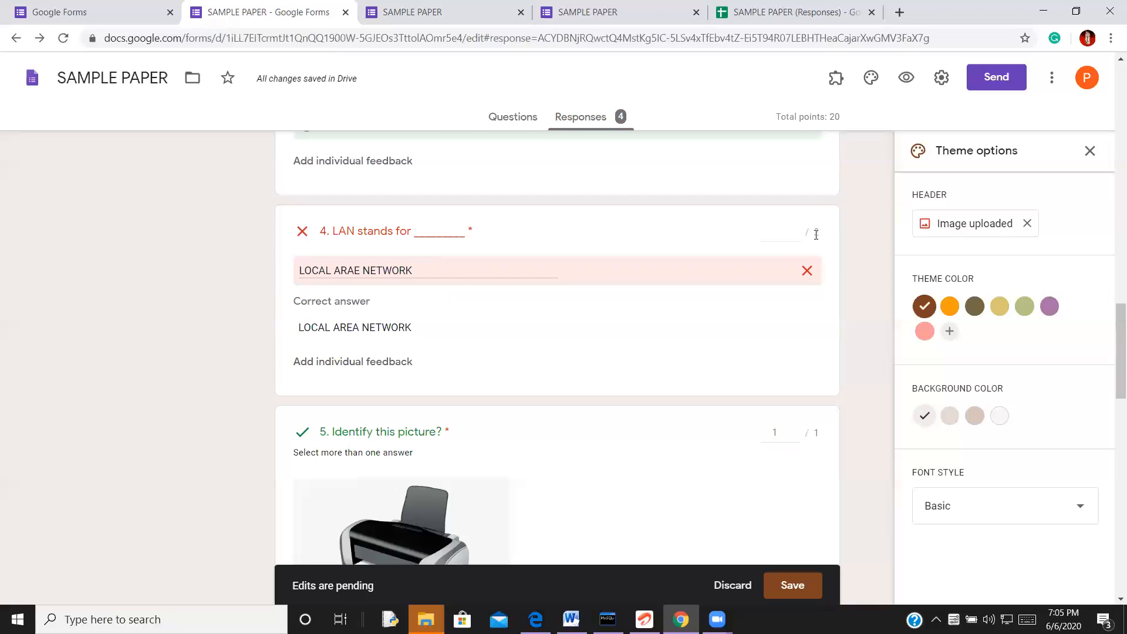
left_click(794, 229)
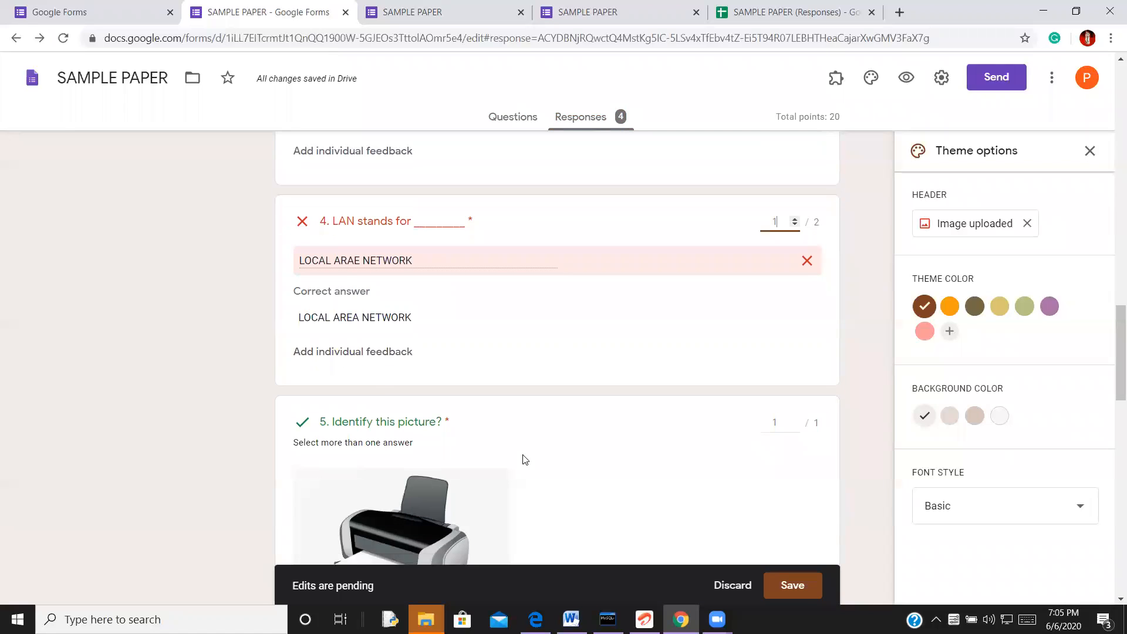
Score question 8 of the third response with 2 for LAN, 1 for MAN and 1 for WAN, and save the edits.
scroll(523, 458, "down", 5)
scroll(478, 455, "down", 8)
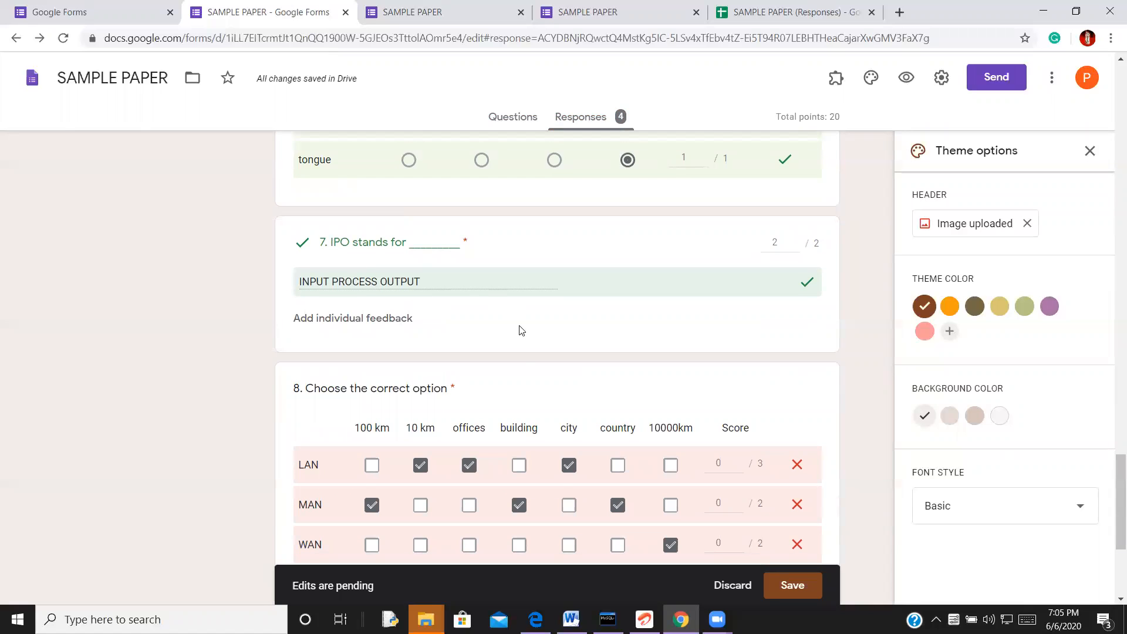
scroll(525, 360, "down", 2)
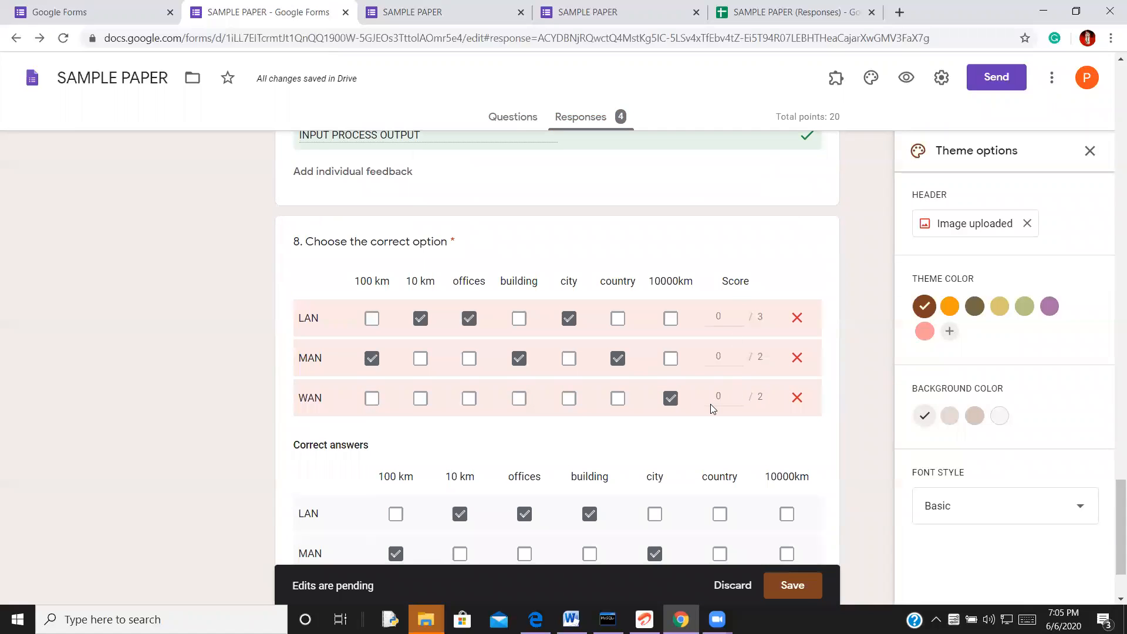
scroll(711, 403, "down", 1)
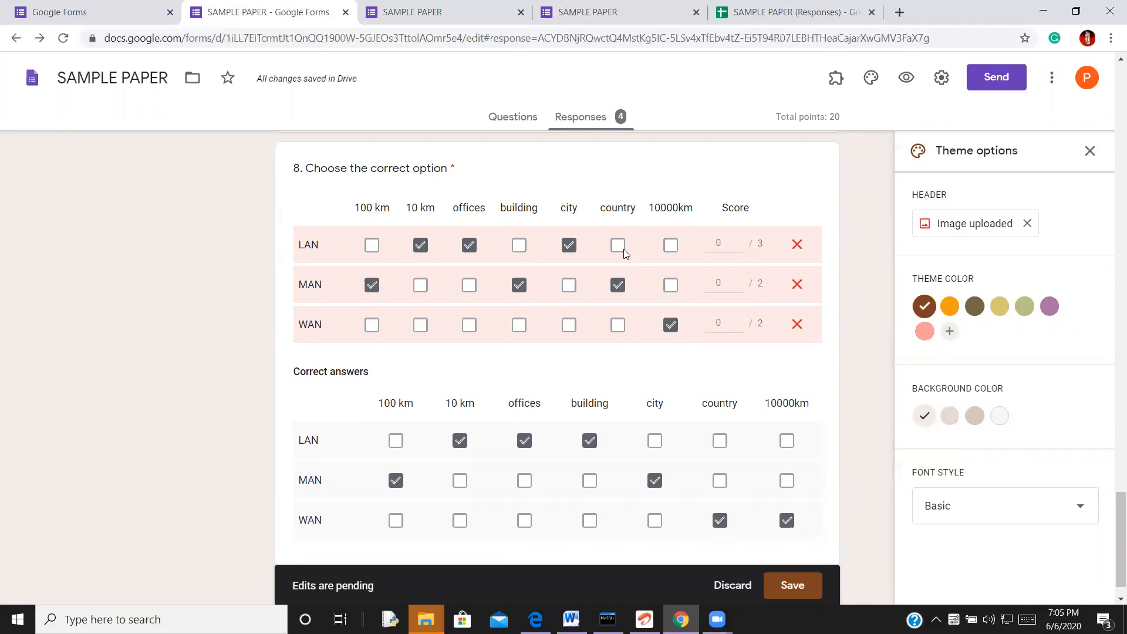
left_click(737, 240)
left_click(738, 240)
left_click(738, 281)
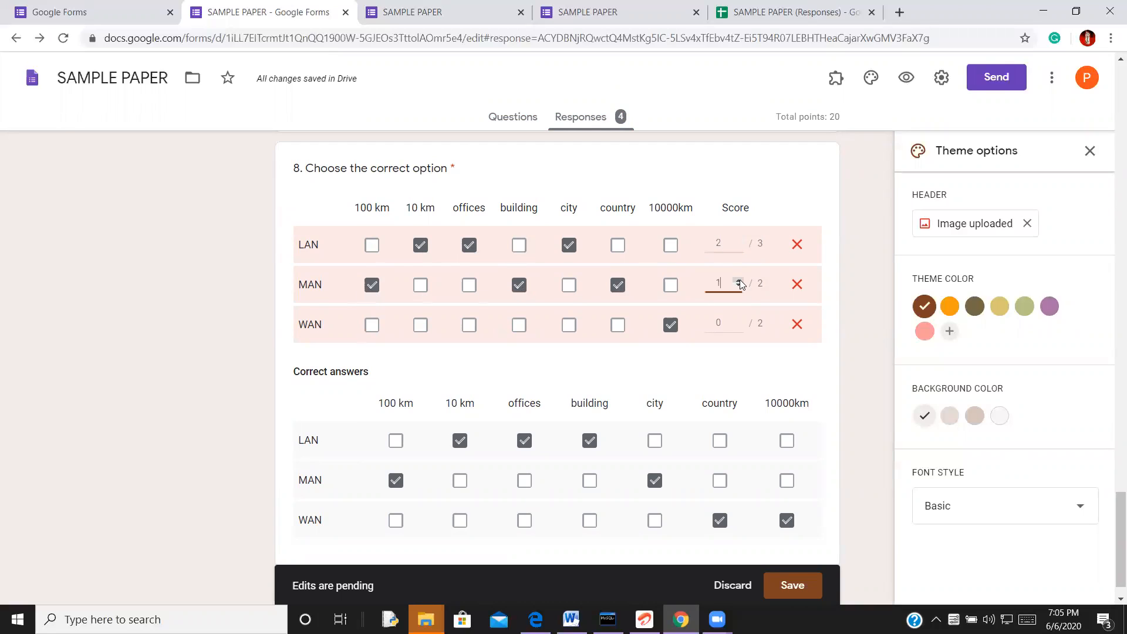
left_click(739, 322)
scroll(619, 475, "down", 1)
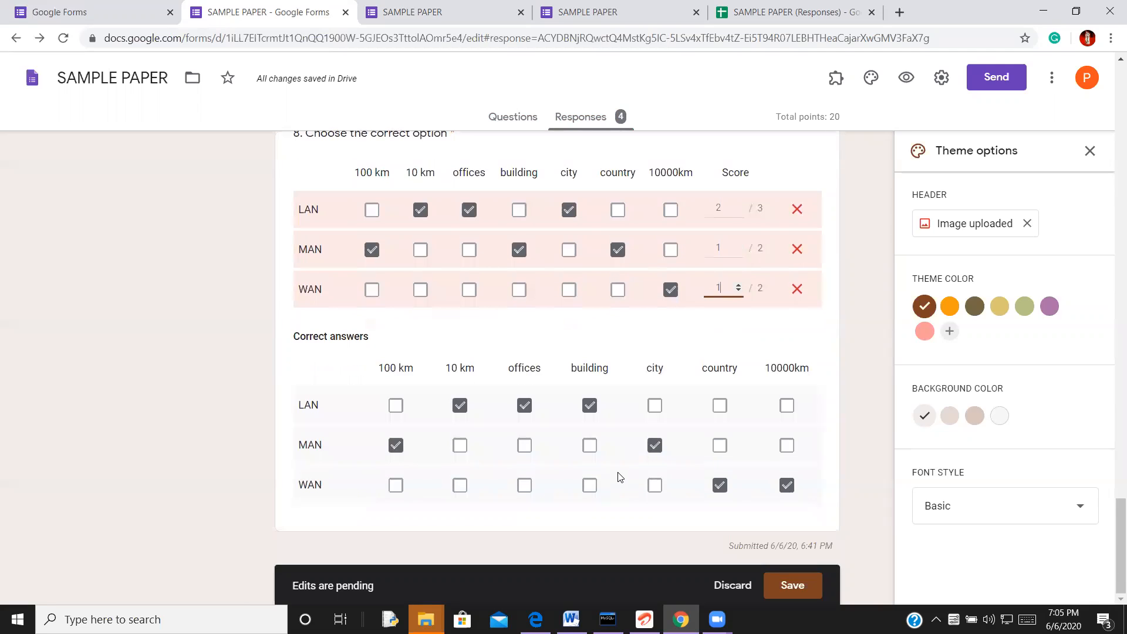
left_click(804, 592)
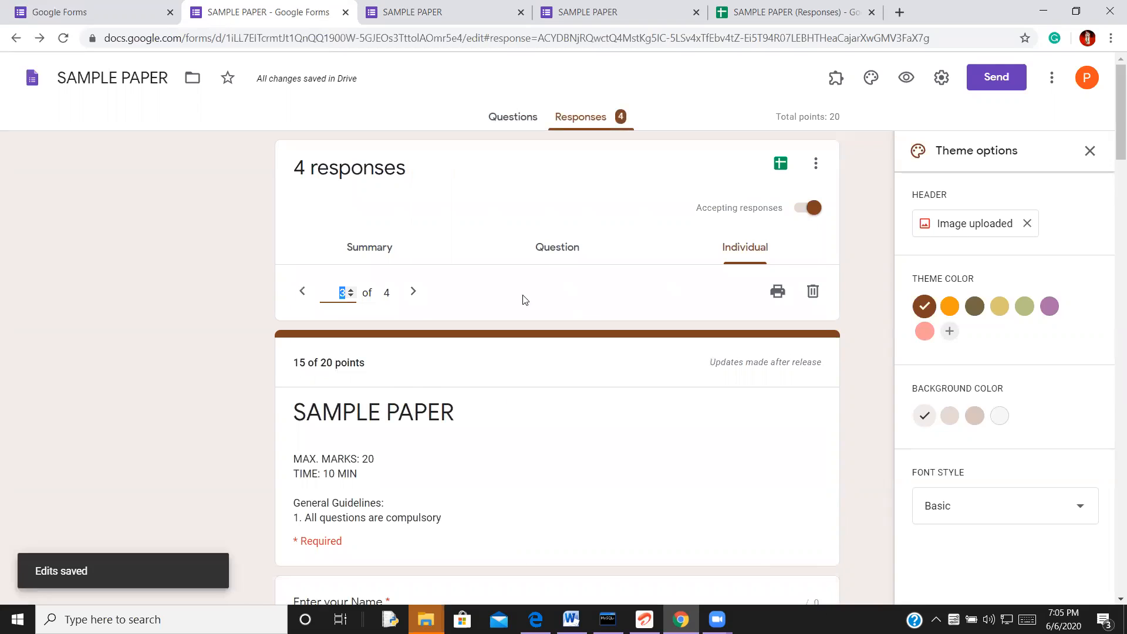
Review the third response's updated total and look over the form's header and first questions in the editor.
scroll(363, 388, "down", 1)
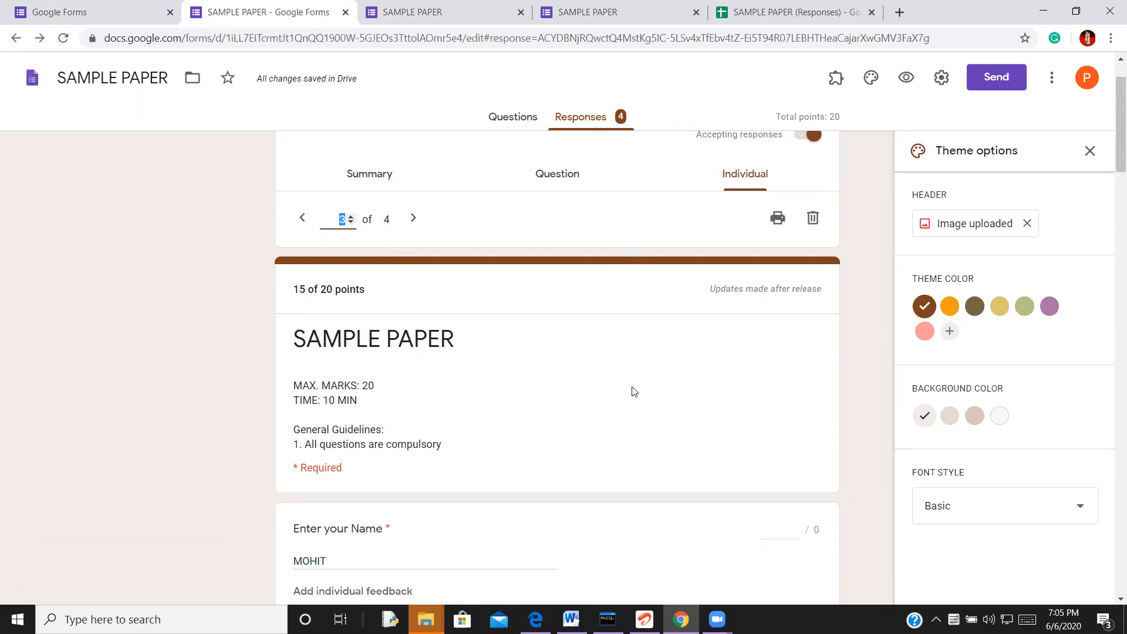
scroll(485, 395, "up", 1)
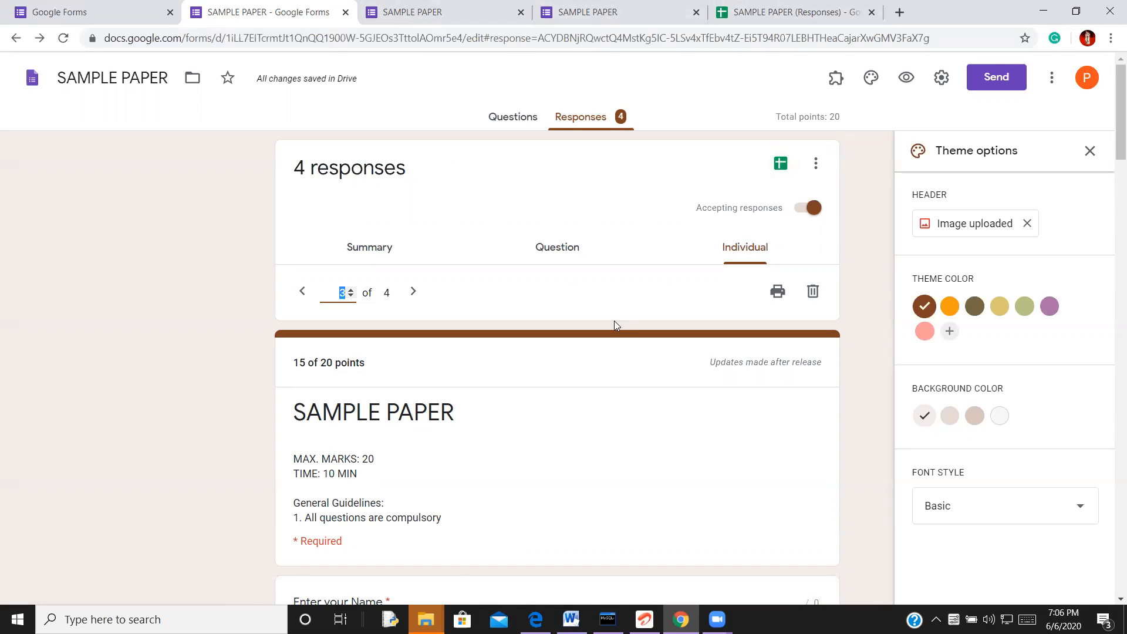
scroll(616, 325, "down", 1)
scroll(616, 325, "up", 1)
left_click(514, 119)
scroll(467, 433, "down", 5)
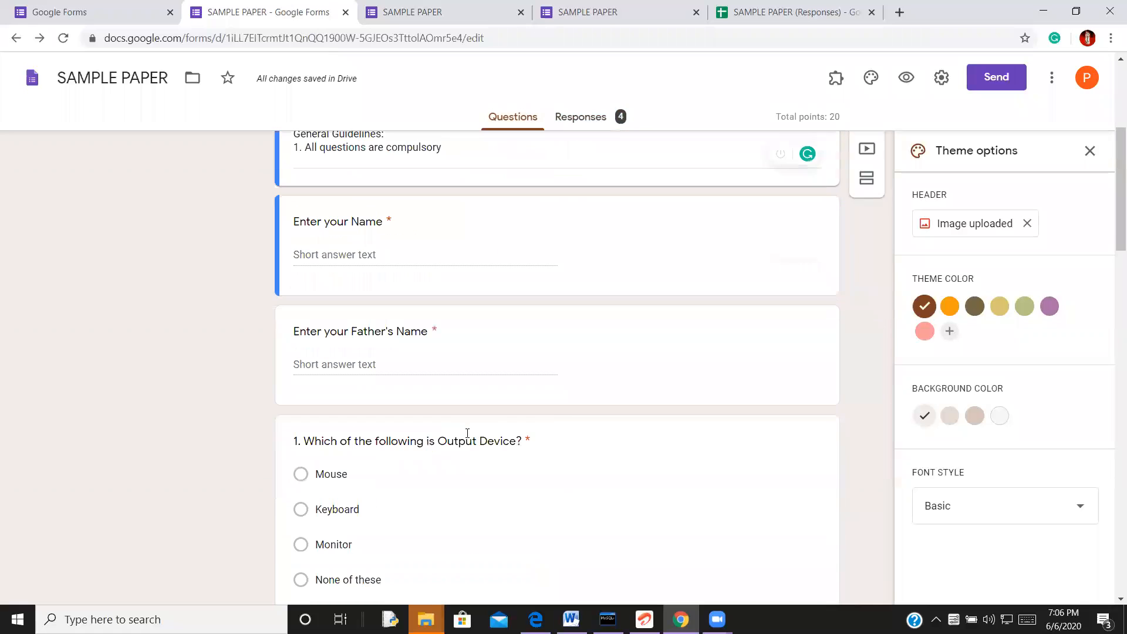
scroll(575, 456, "down", 2)
scroll(540, 448, "up", 3)
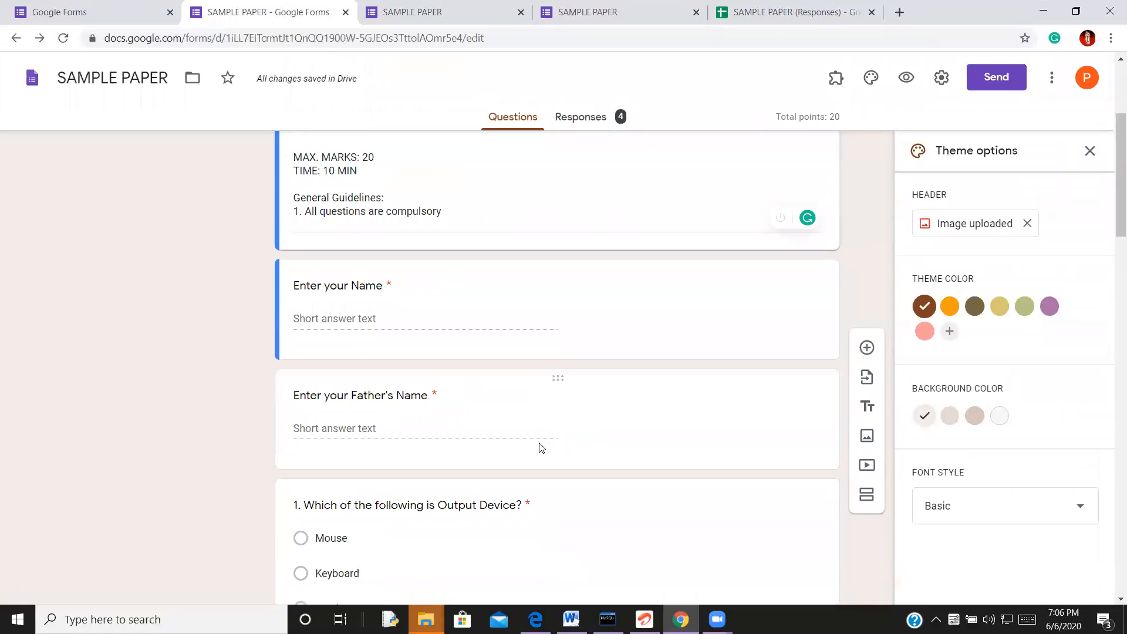
scroll(541, 448, "up", 1)
scroll(542, 448, "up", 2)
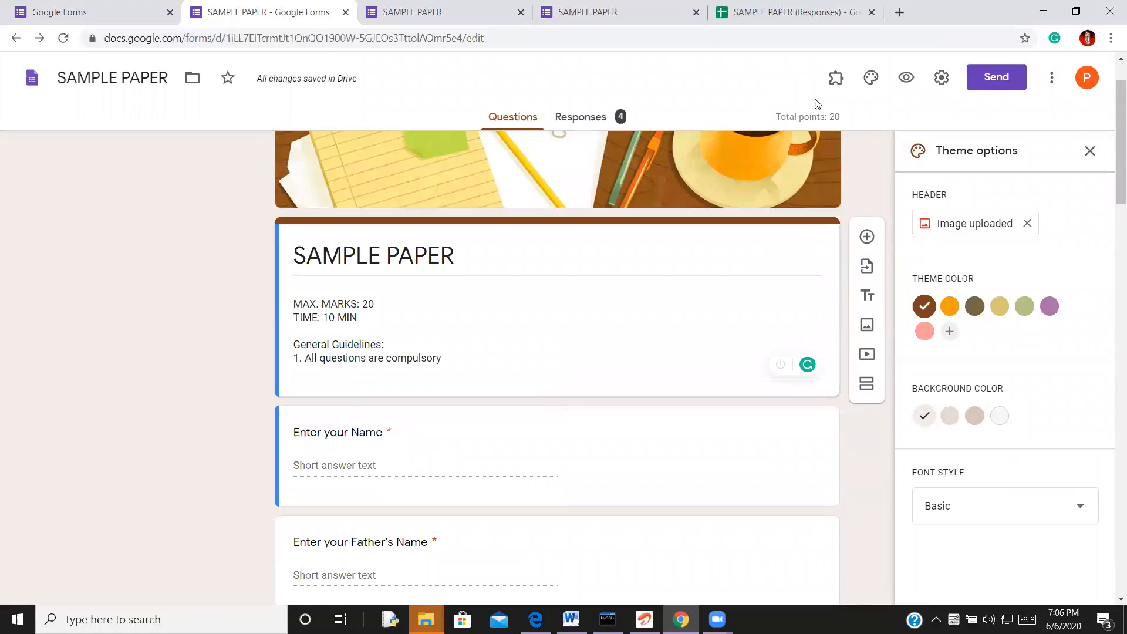
In the form settings, set the quiz grades to be released later, after manual review.
left_click(942, 77)
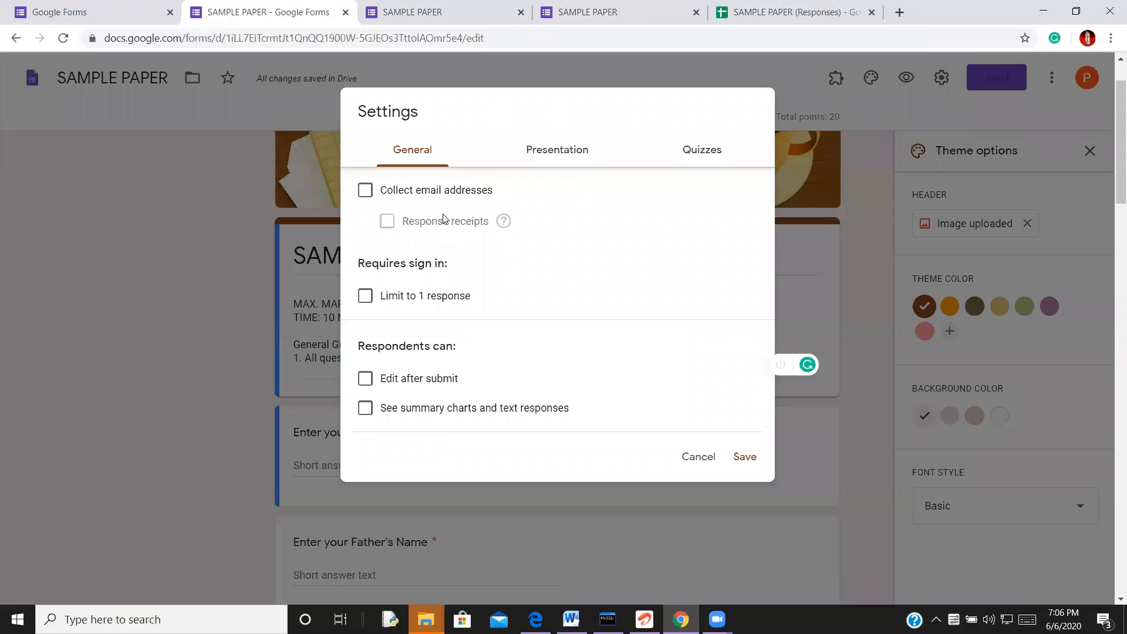
left_click(558, 154)
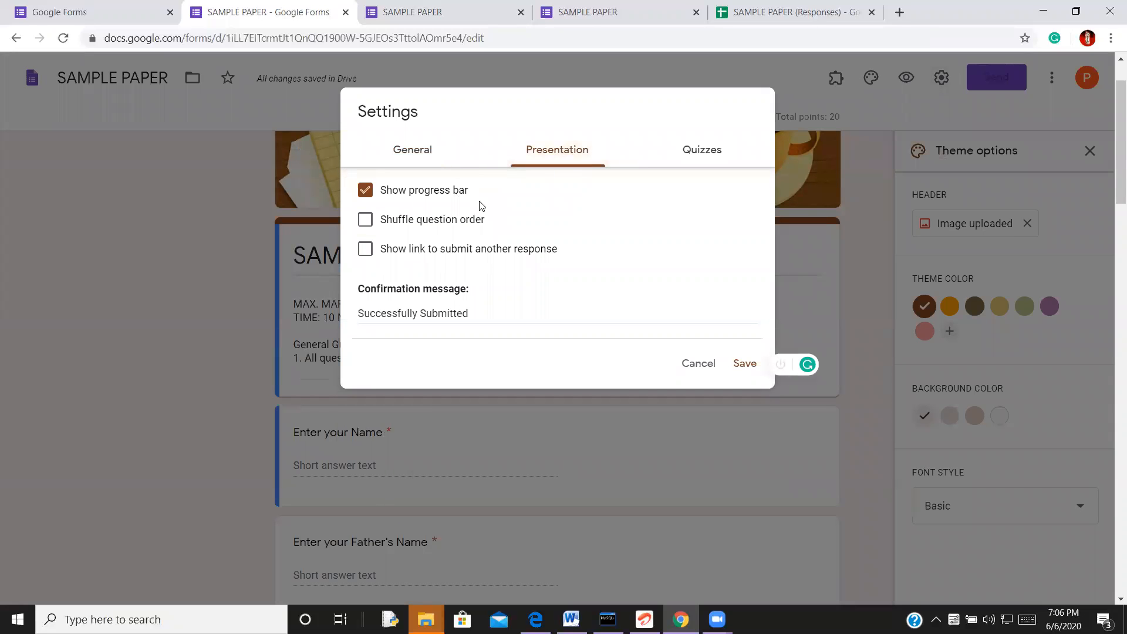
left_click(702, 154)
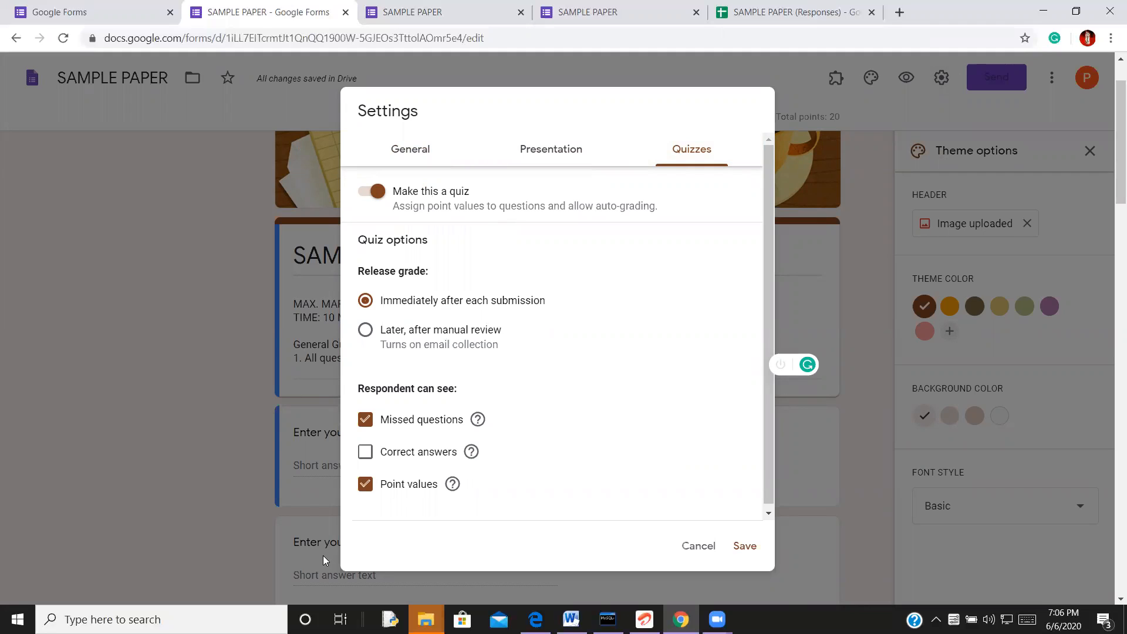
left_click(366, 332)
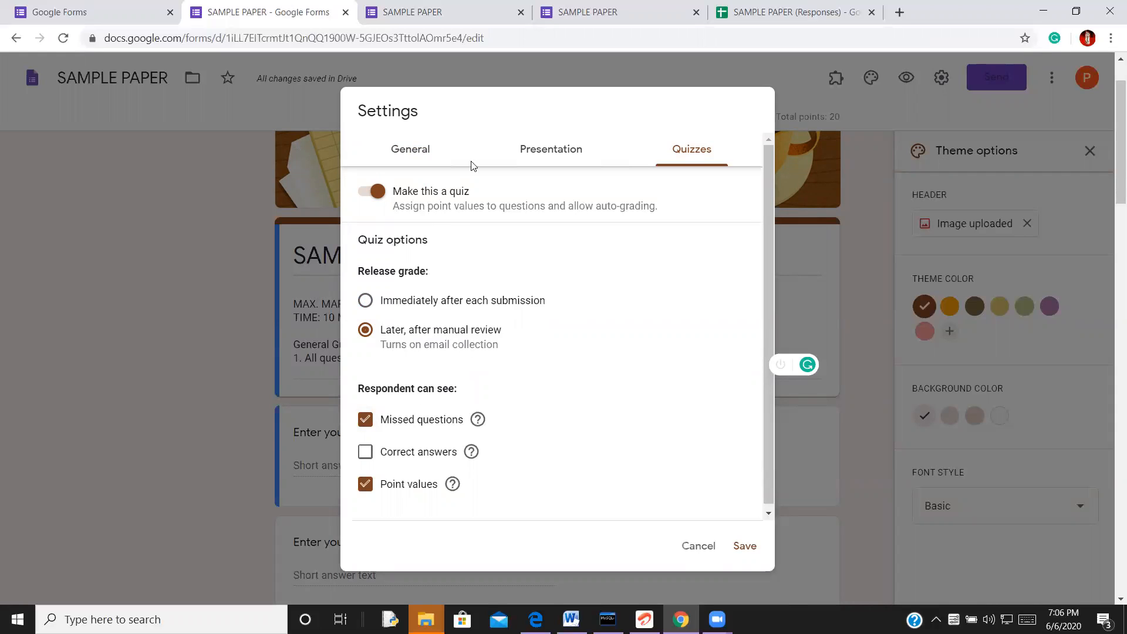
Turn off collecting email addresses and stop respondents from seeing missed questions.
left_click(413, 150)
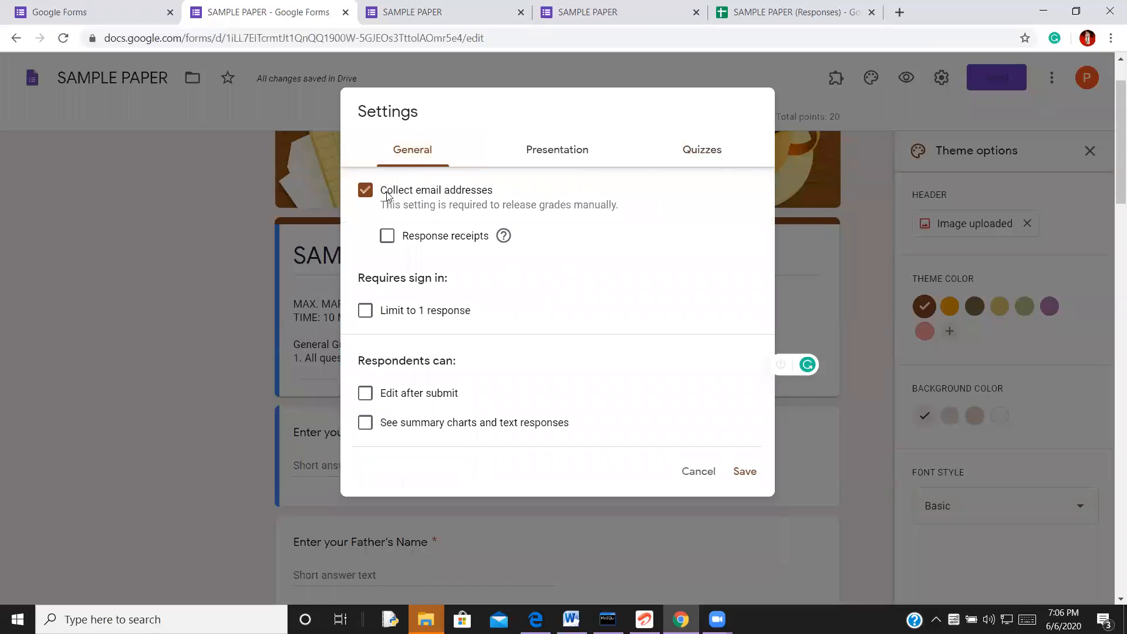
left_click(368, 192)
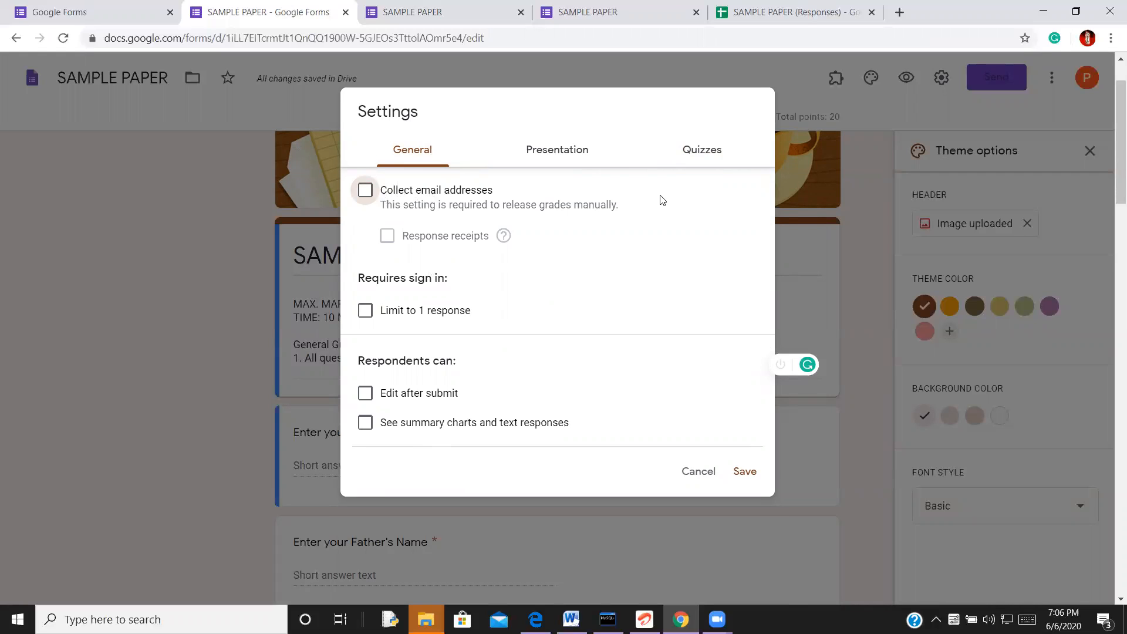
left_click(557, 150)
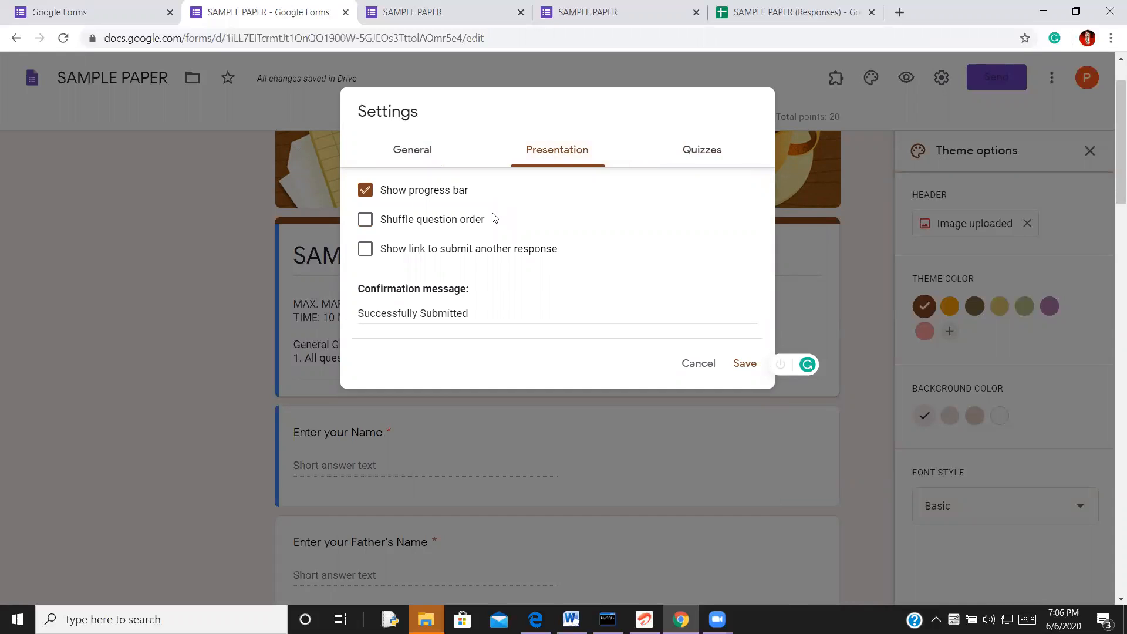
left_click(702, 150)
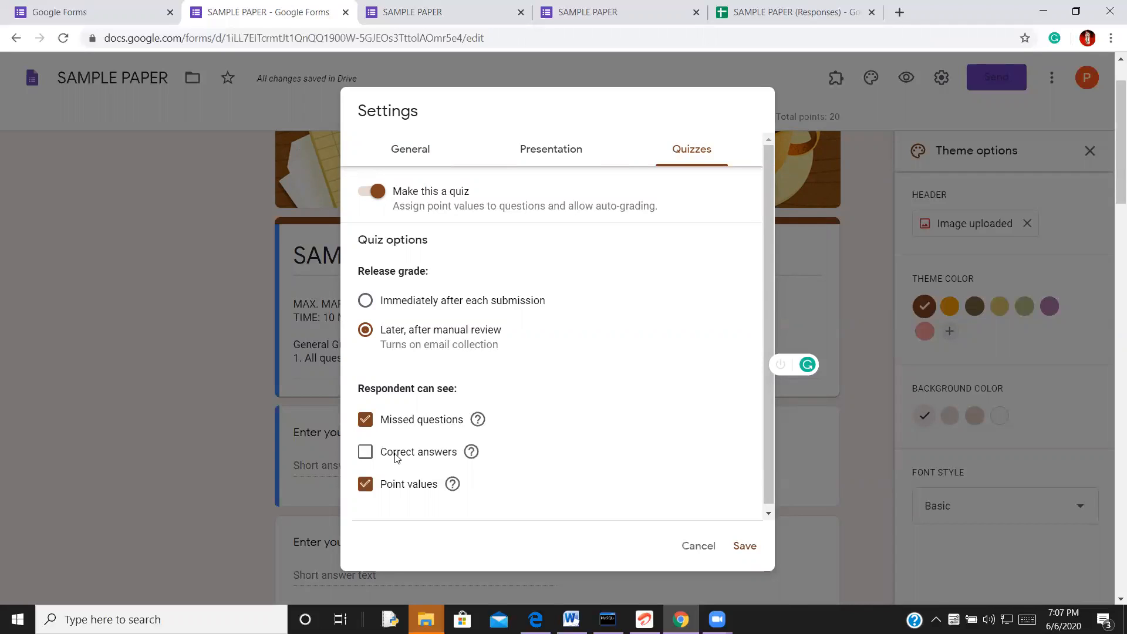
left_click(374, 422)
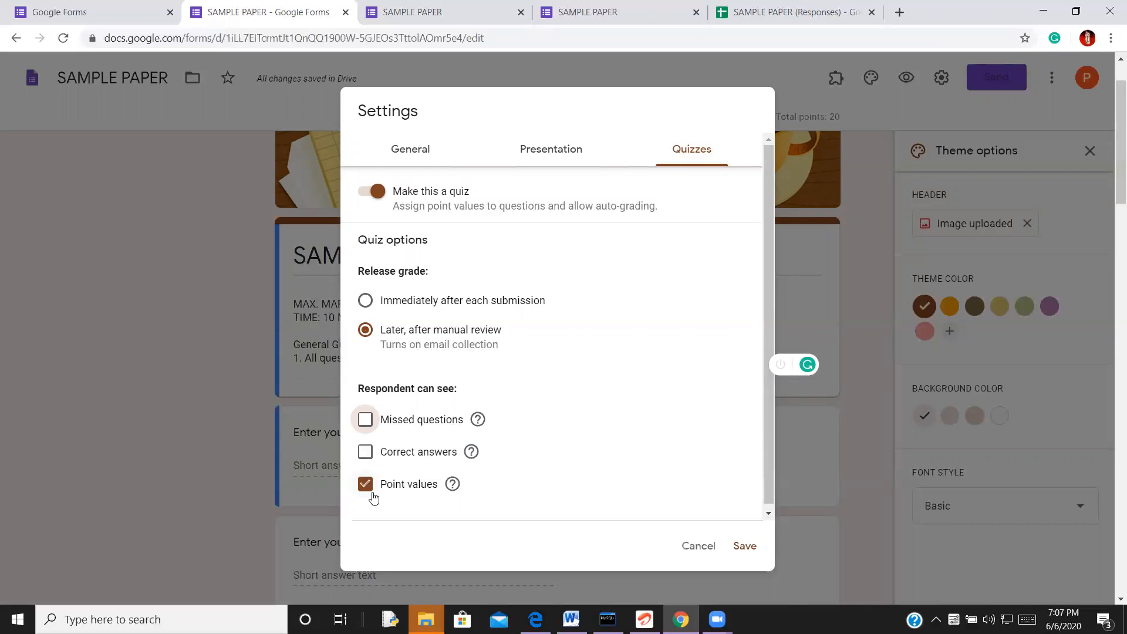
Recheck the general, presentation and quiz options, and save the form settings.
left_click(414, 150)
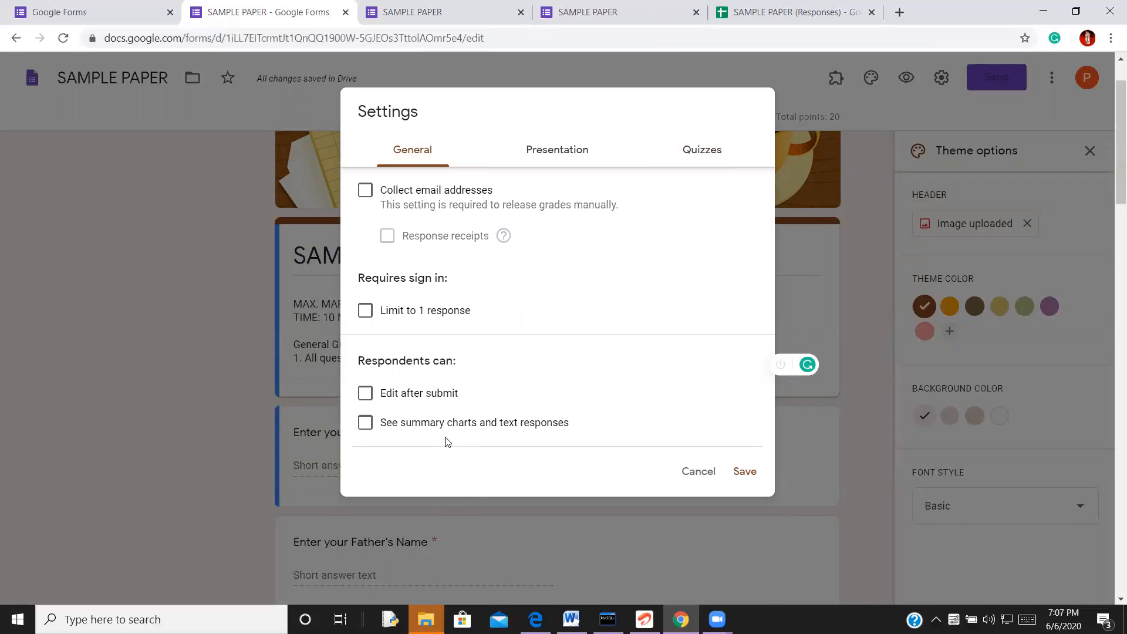
left_click(564, 154)
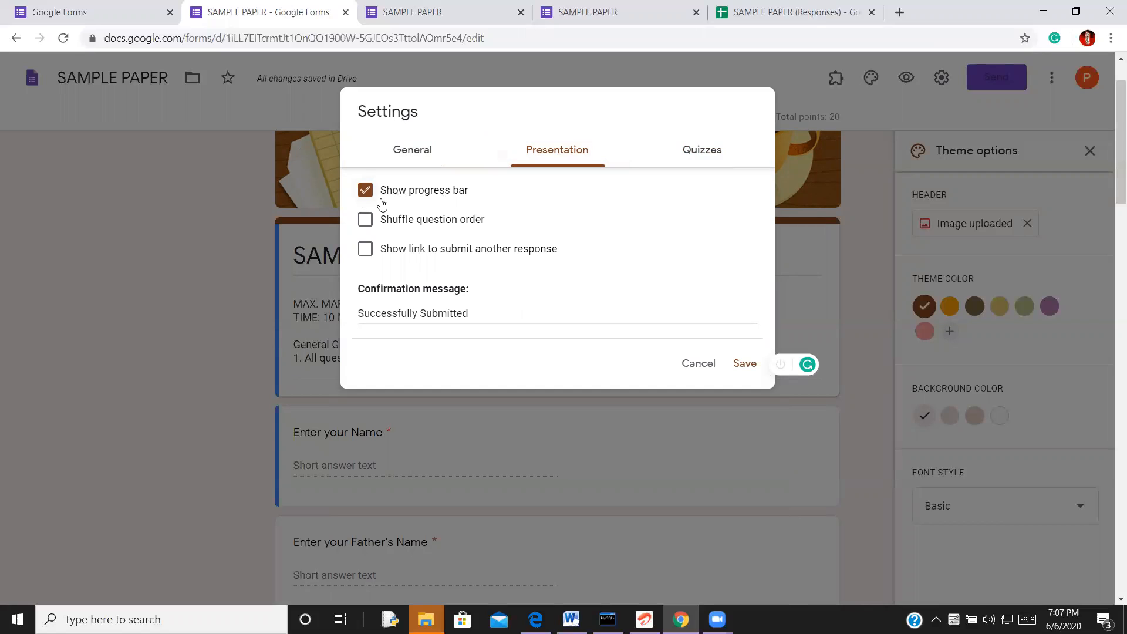
left_click(423, 153)
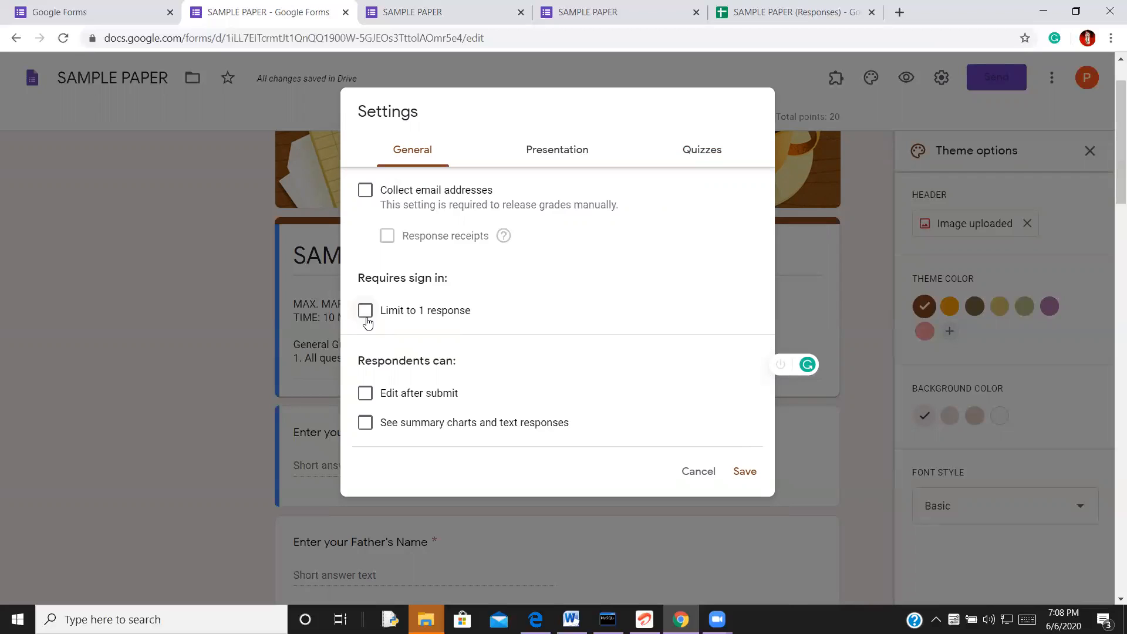
left_click(700, 150)
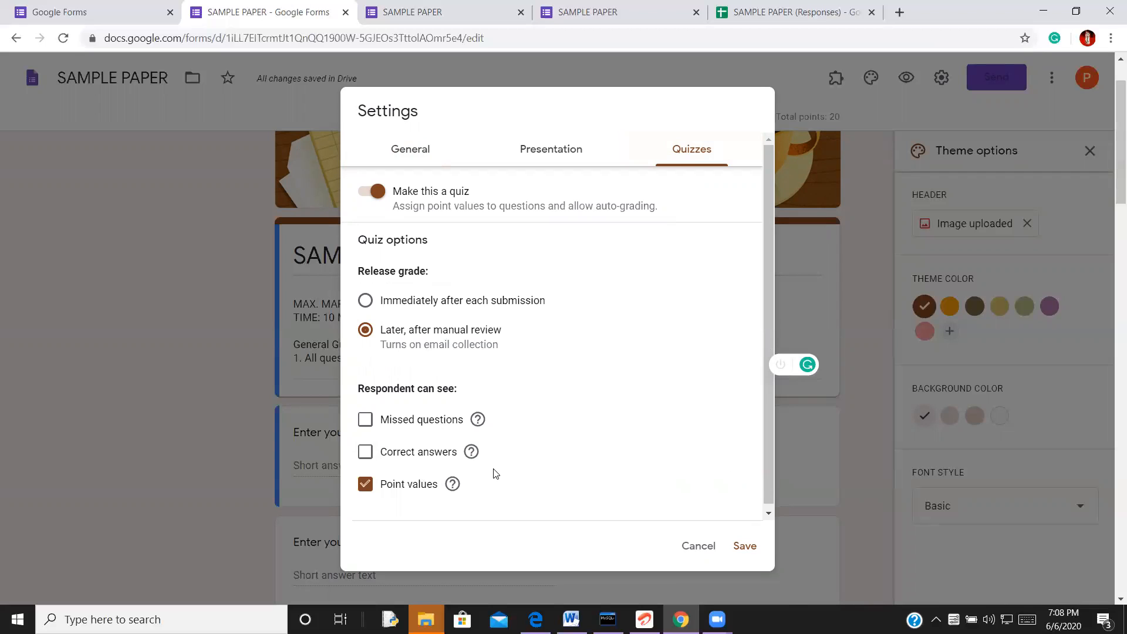
left_click(746, 549)
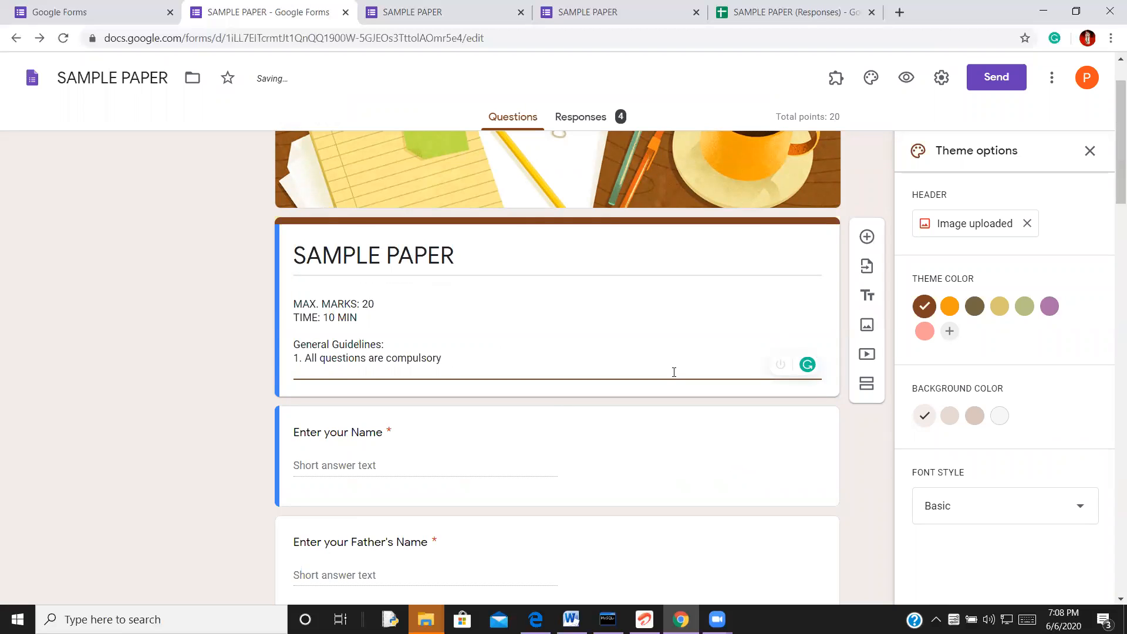
scroll(568, 437, "up", 2)
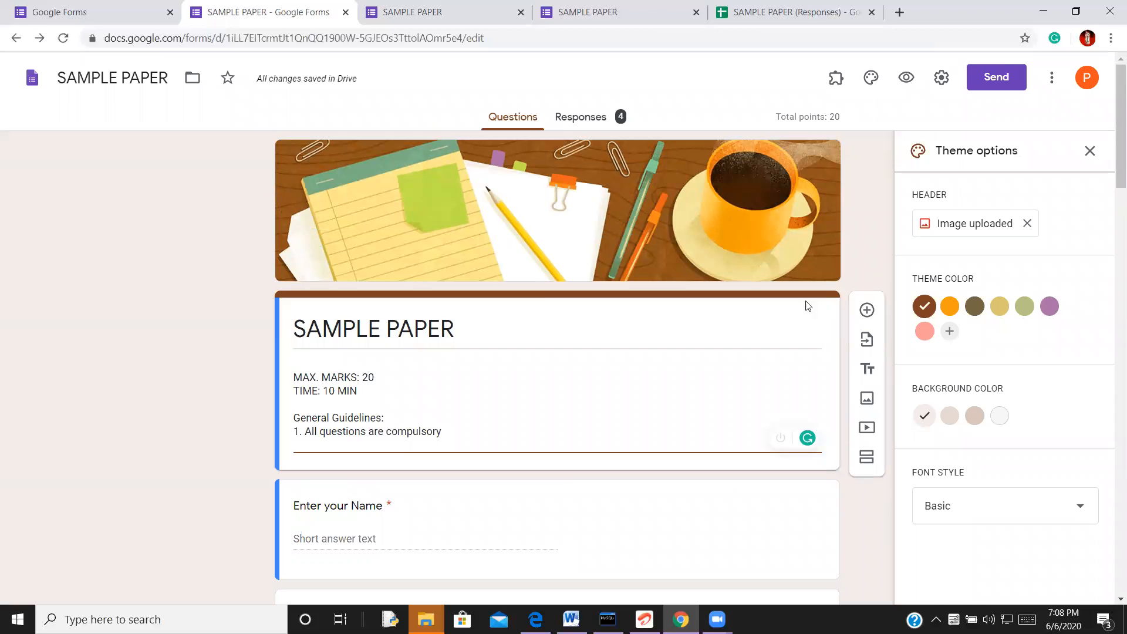
scroll(526, 411, "down", 2)
scroll(526, 417, "down", 4)
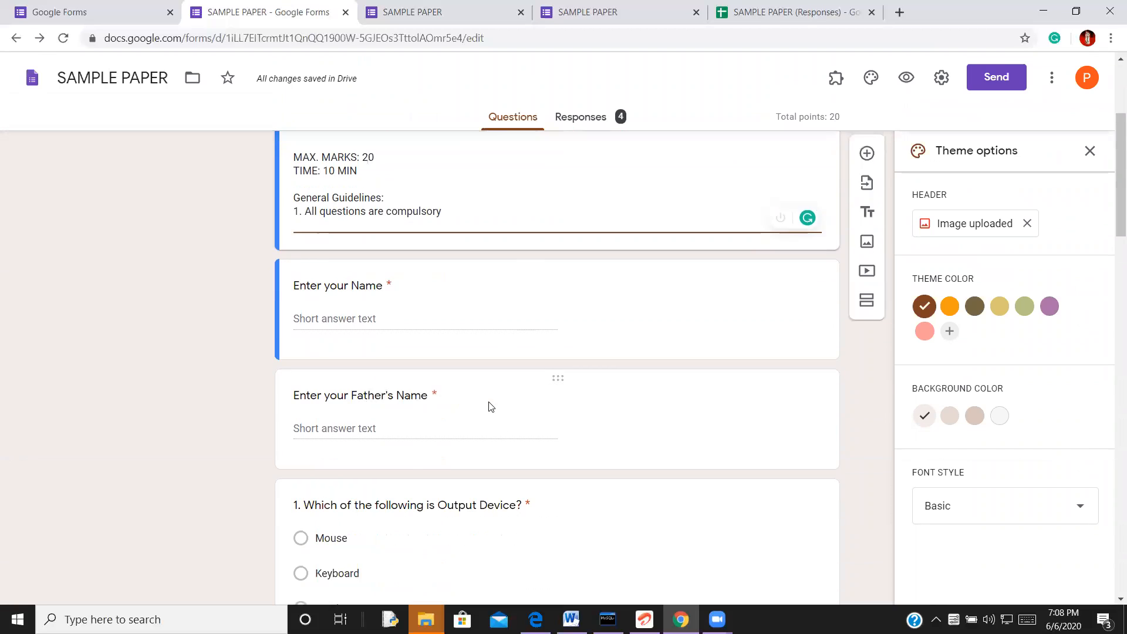